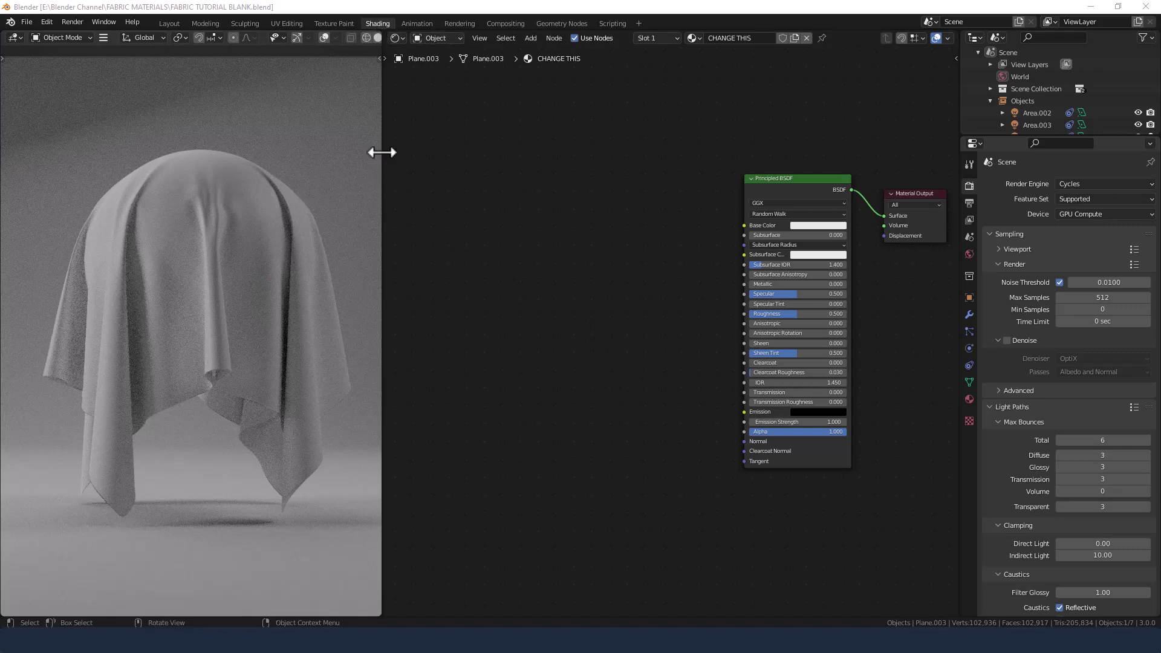
Step: Drag the viewport/Shader Editor border to narrow the rendered preview and widen the node area
drag(383, 153, 435, 153)
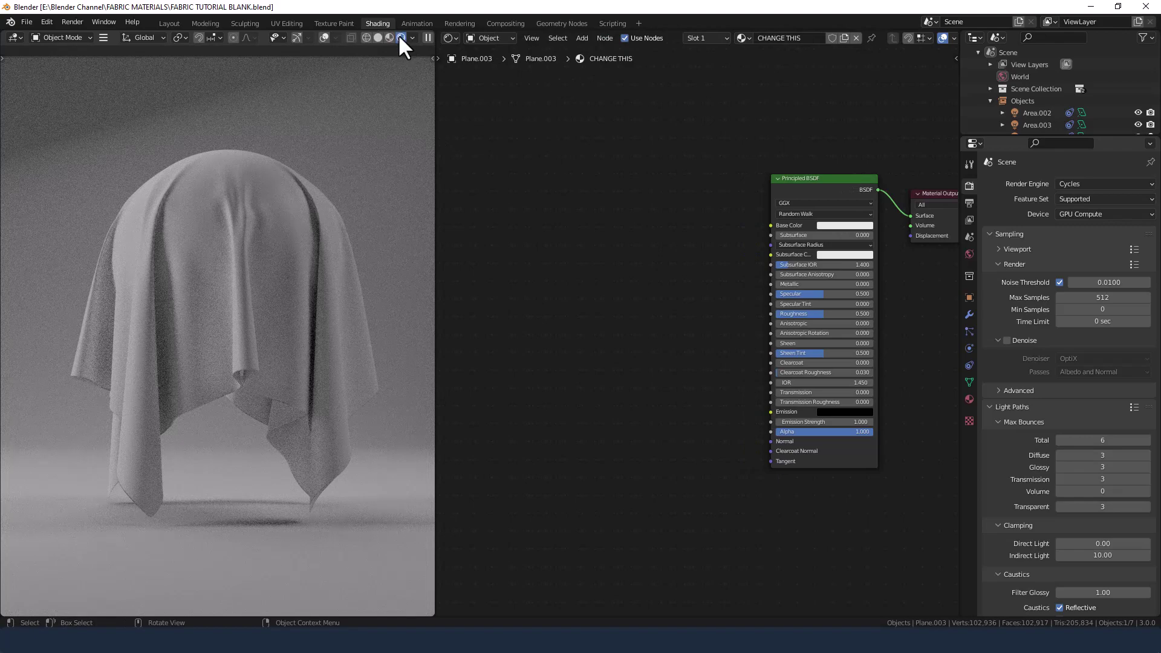
drag(435, 85, 363, 85)
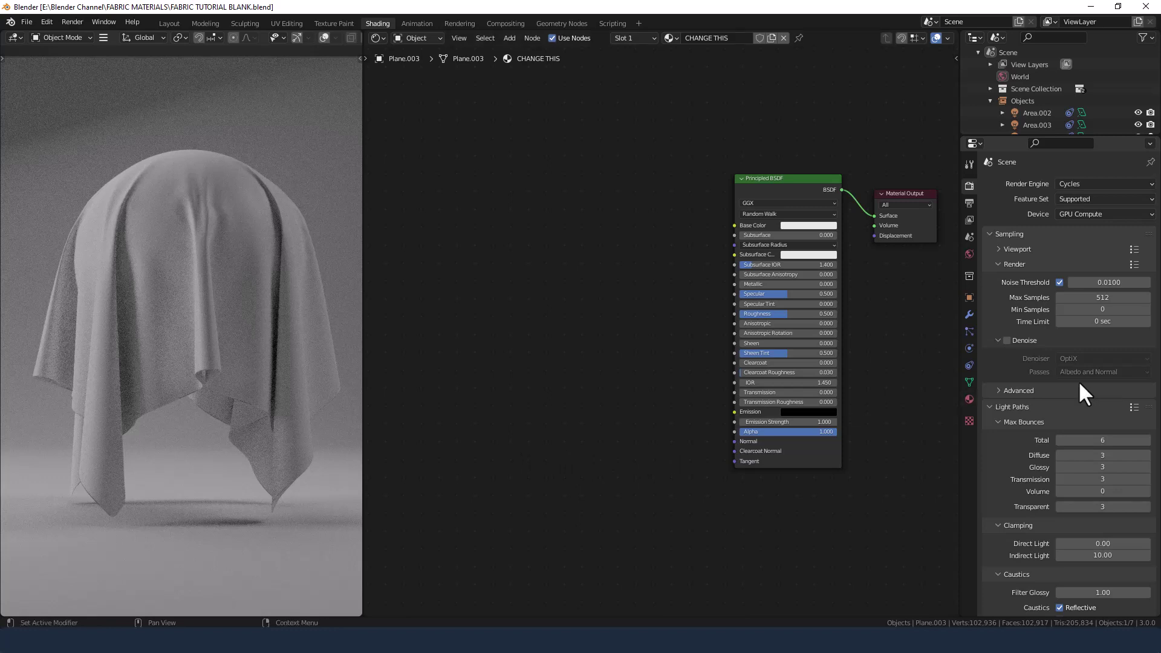
Step: Set the Solidify modifier to Simple mode with 0.00005 m thickness and offset 0
click(970, 314)
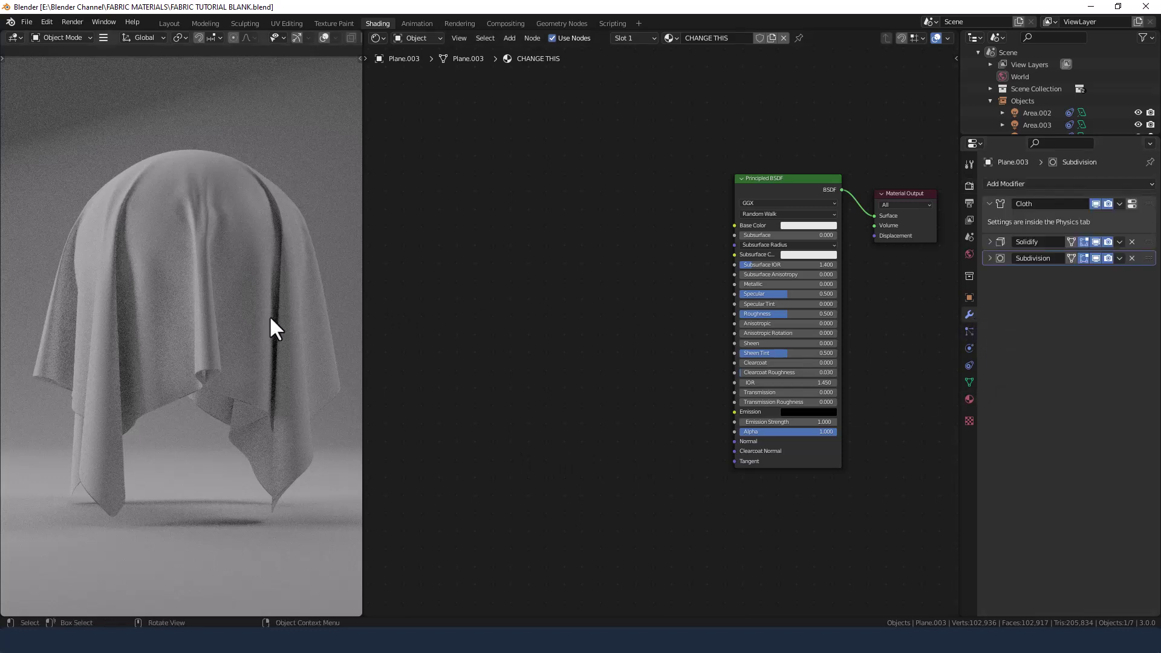
click(990, 203)
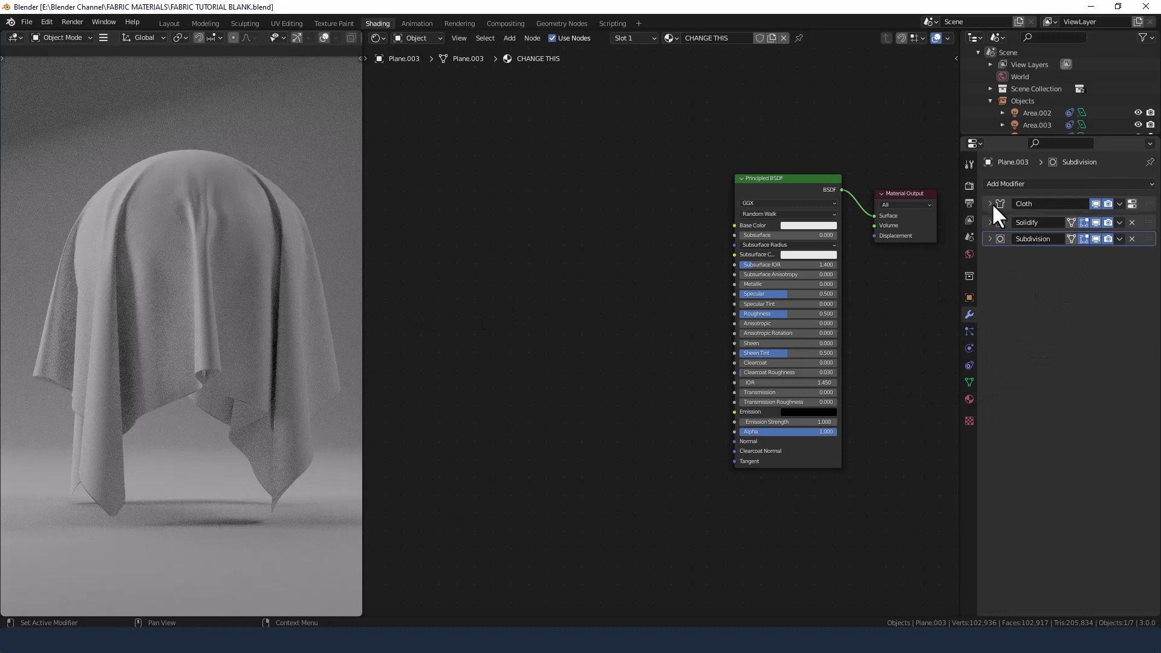
click(991, 220)
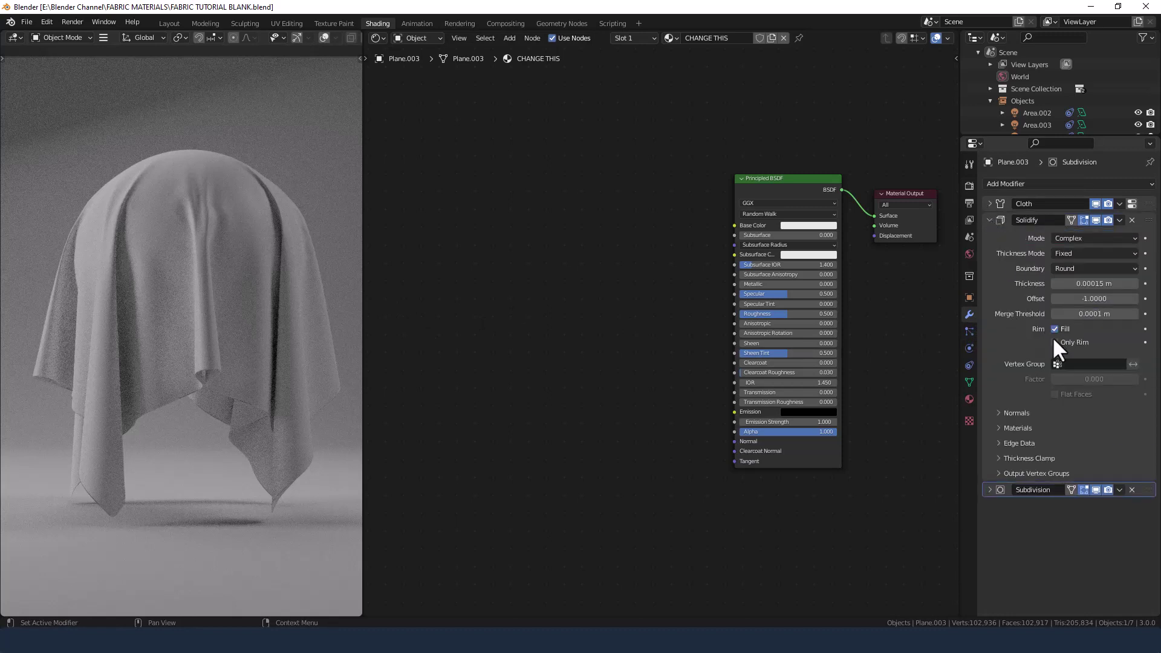
click(1105, 238)
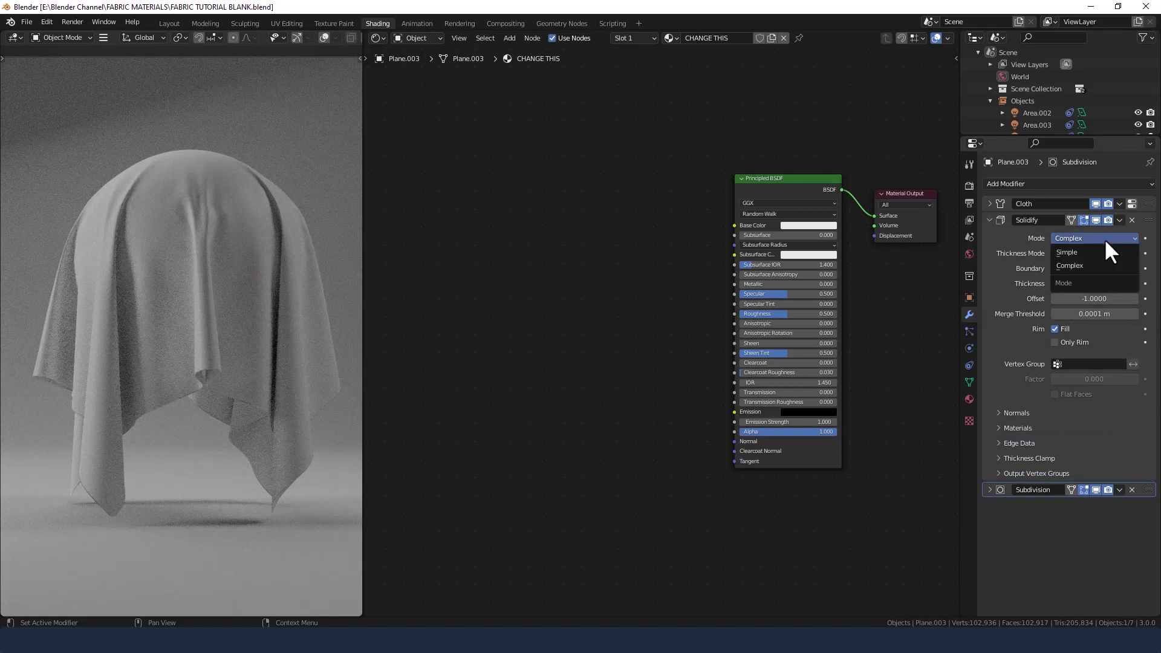
click(1099, 250)
click(1100, 254)
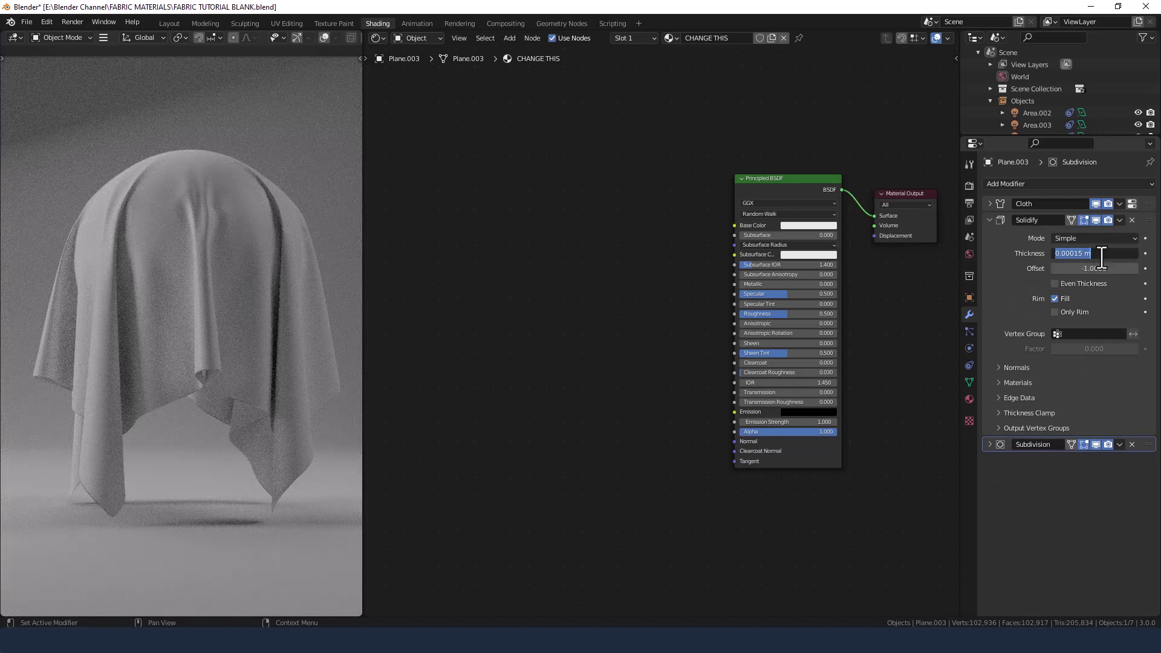
drag(1074, 254, 1085, 253)
text(05)
key(Return)
click(1093, 268)
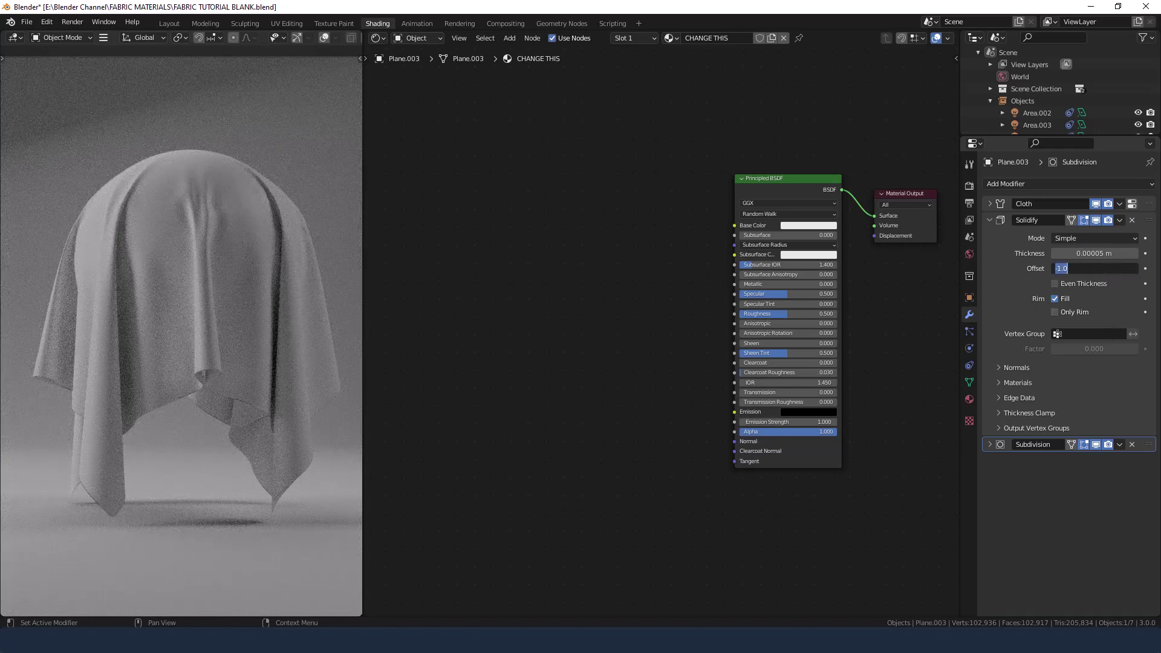
text(0)
key(Return)
Step: Set Solidify Edge Data creases to Inner 0.5, Outer 0.5 and Rim 0.25
click(998, 398)
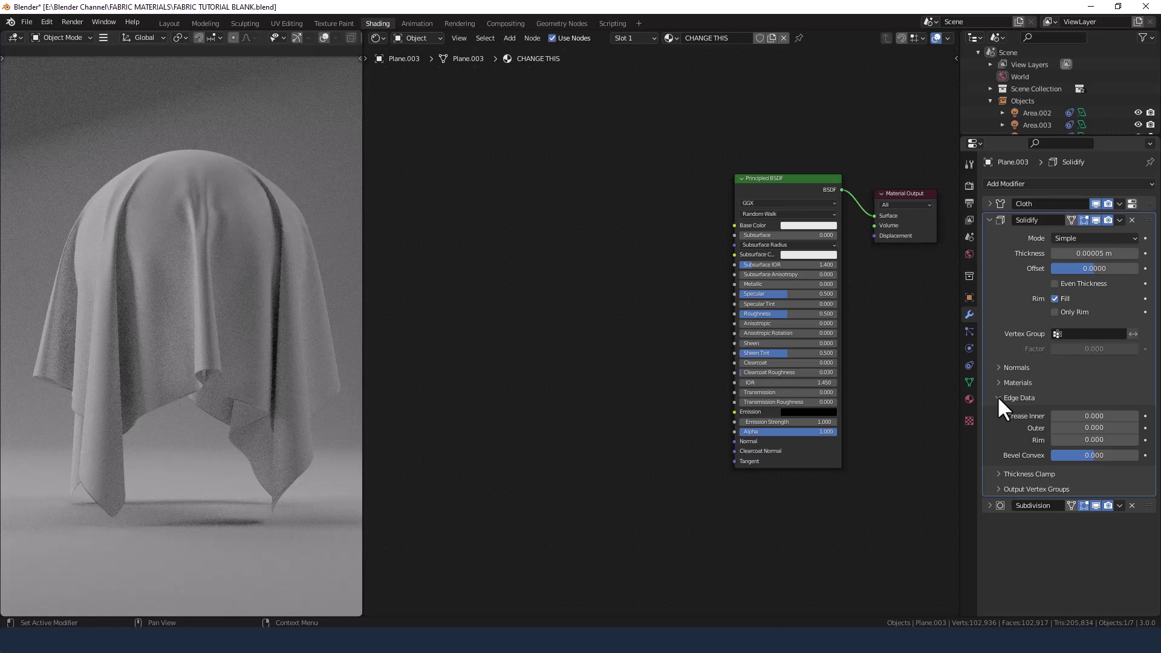
click(1092, 416)
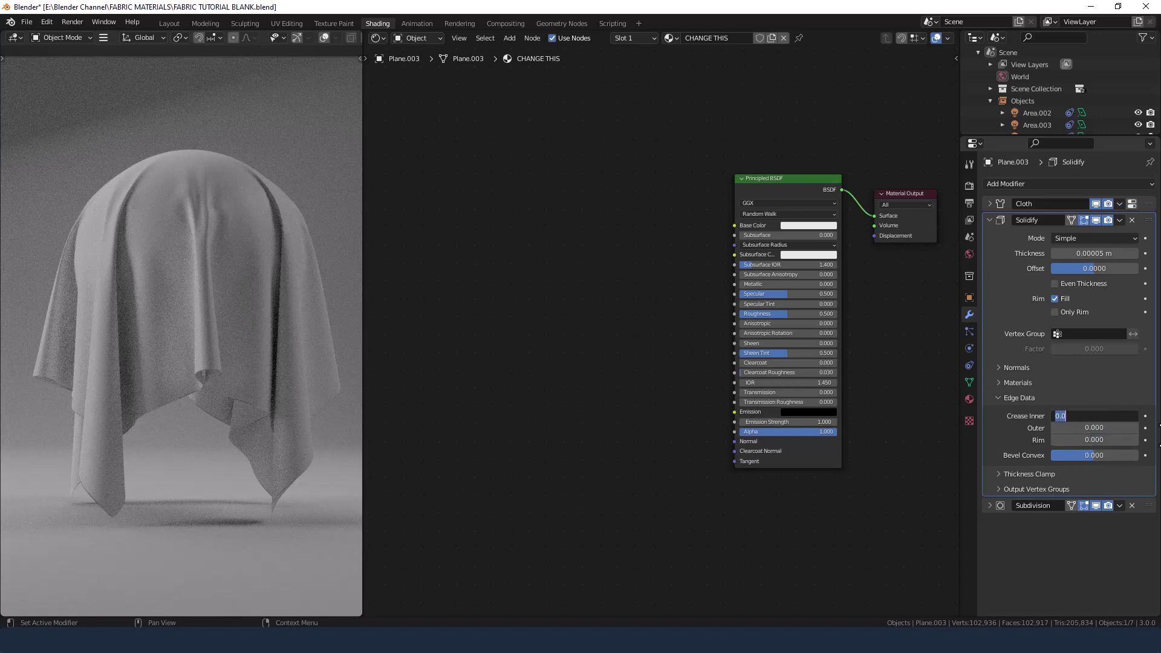
text(.5)
key(Tab)
text(.5)
key(Tab)
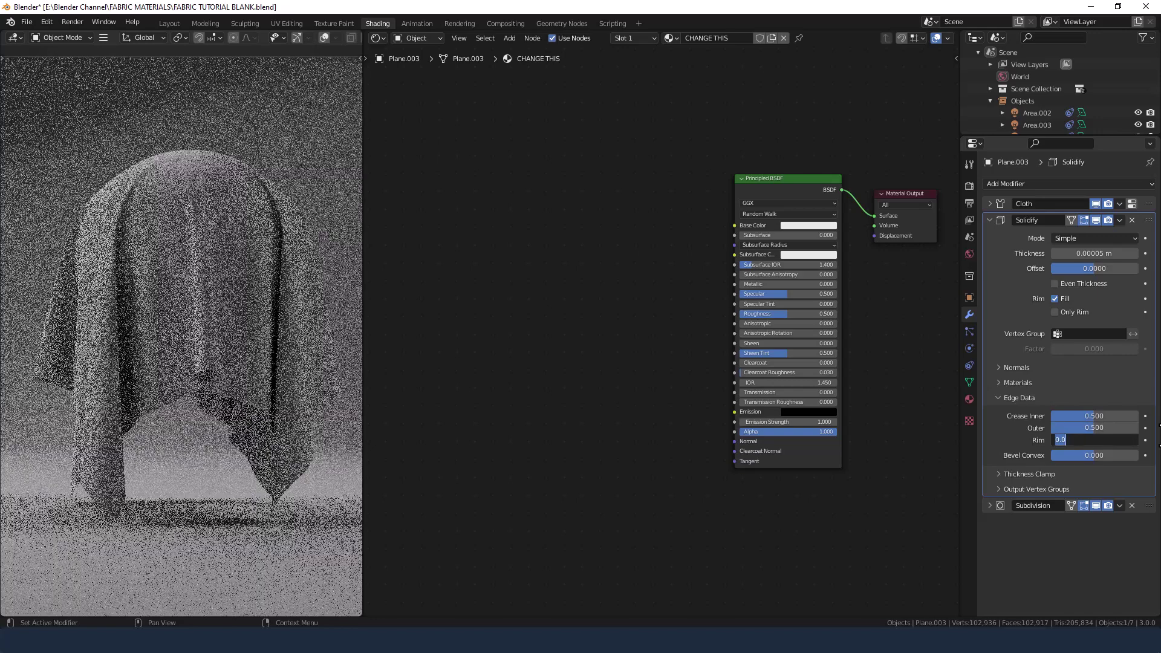
text(.25)
key(Return)
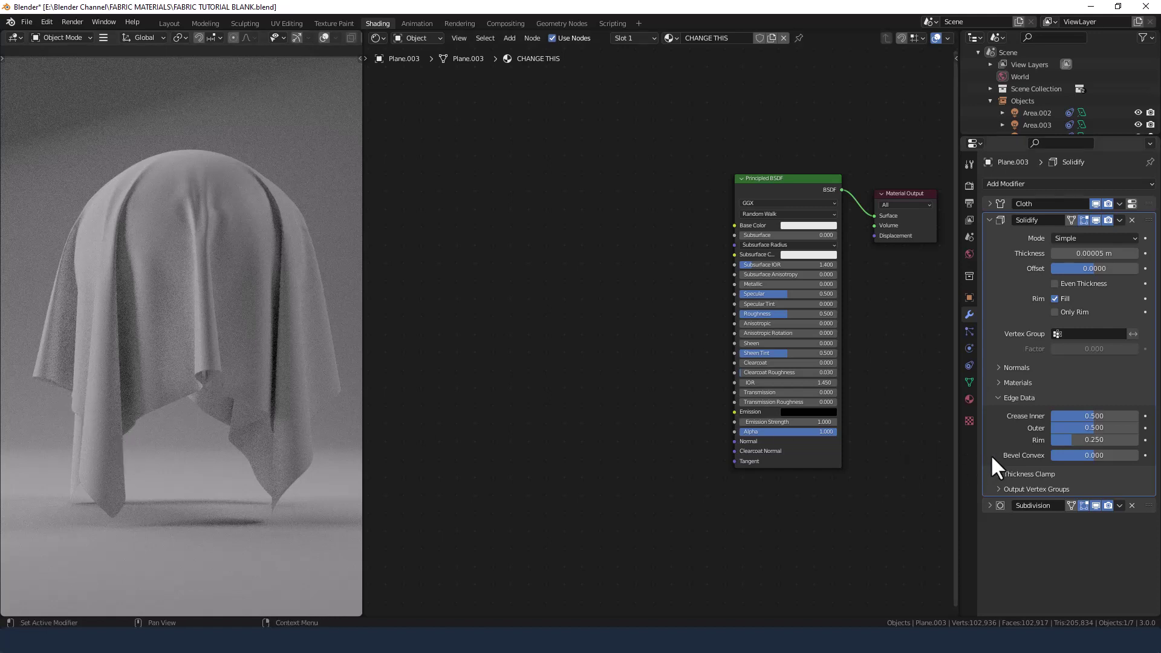
Step: Move the Principled BSDF node down and right, and collapse the Solidify panel
click(807, 179)
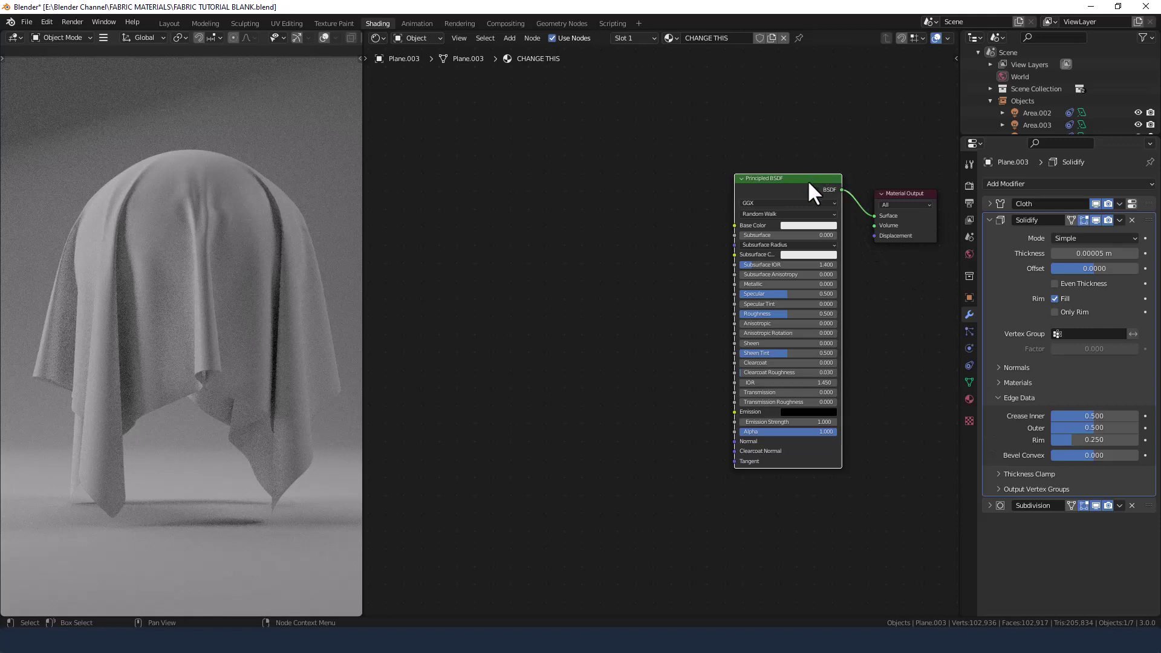
drag(807, 179, 823, 193)
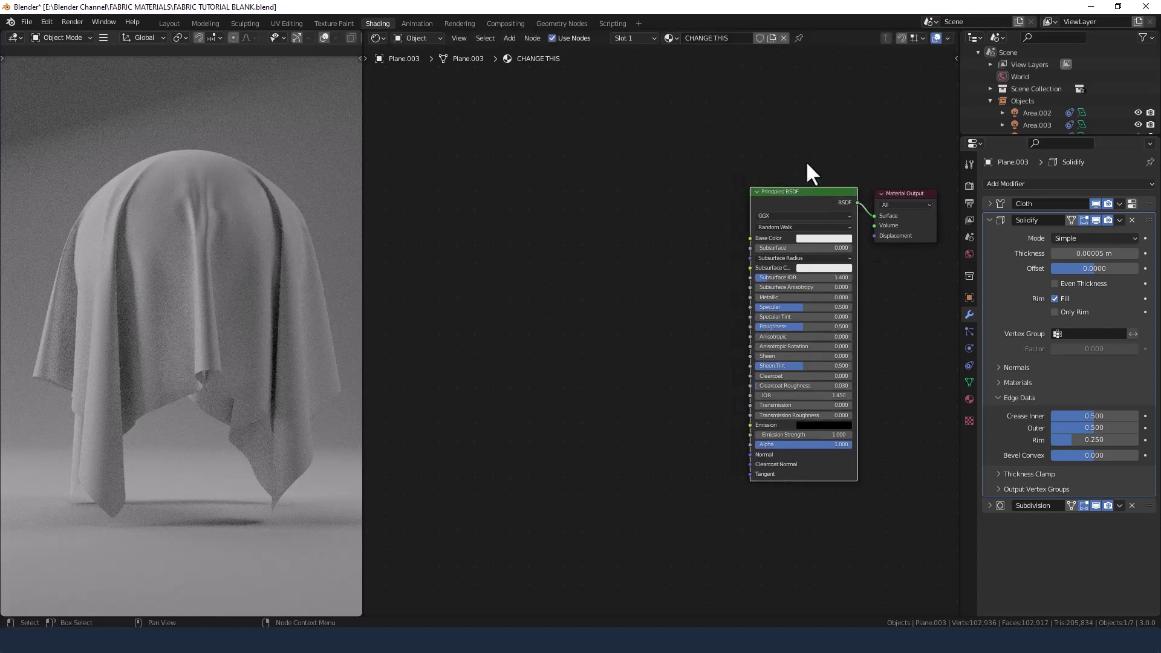
click(989, 220)
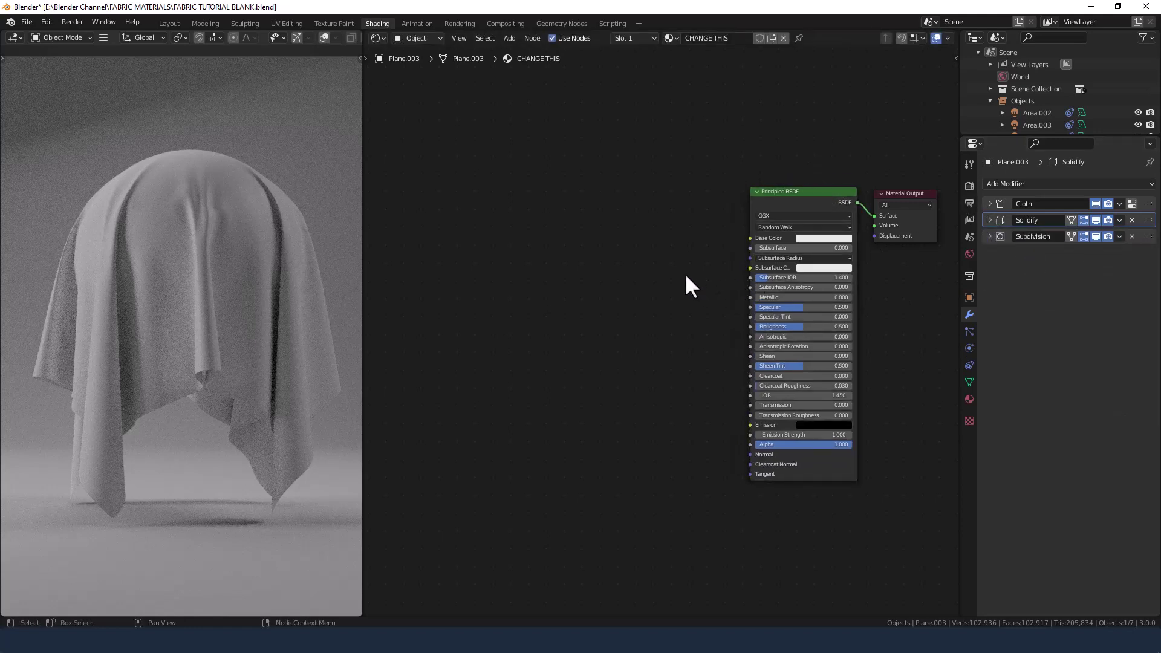
Step: Add a Texture Coordinate node and a Noise Texture node beside it
mouse_move(686, 277)
middle_down()
mouse_move(663, 272)
mouse_move(689, 261)
middle_up()
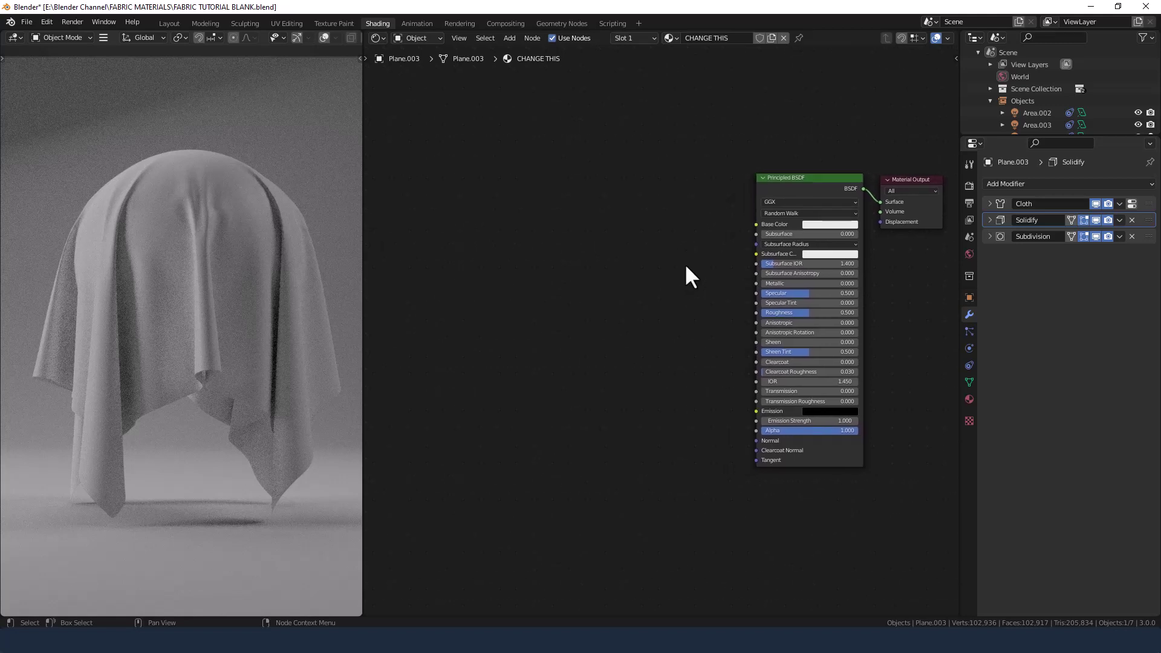
key(shift+a)
click(570, 270)
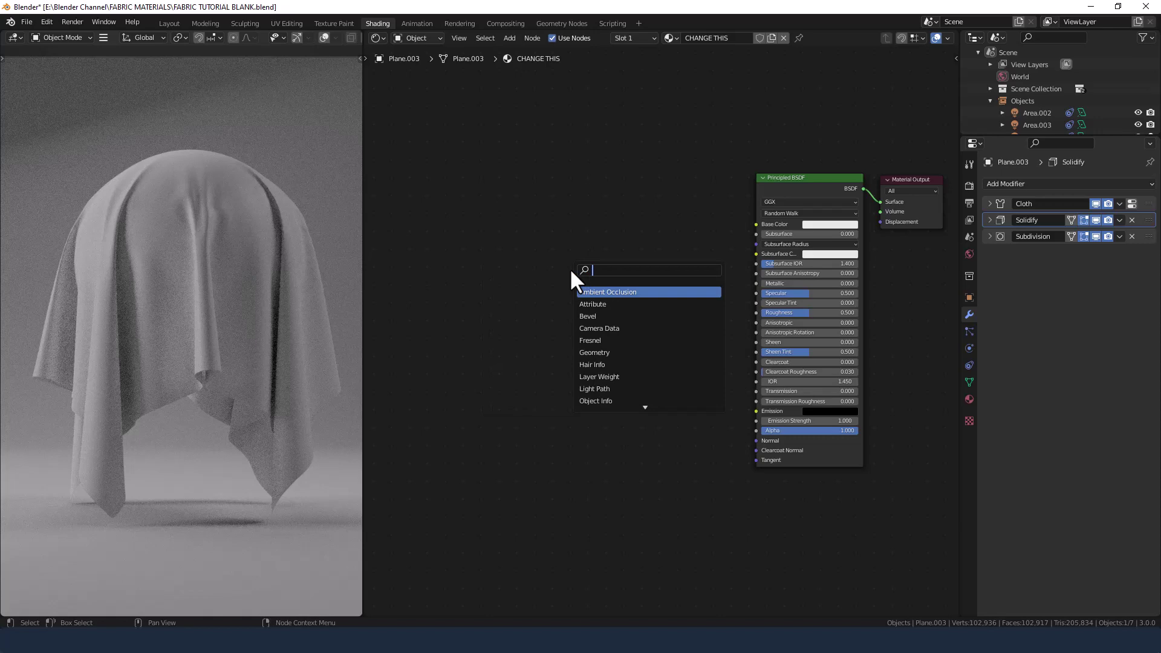
text(TEXT)
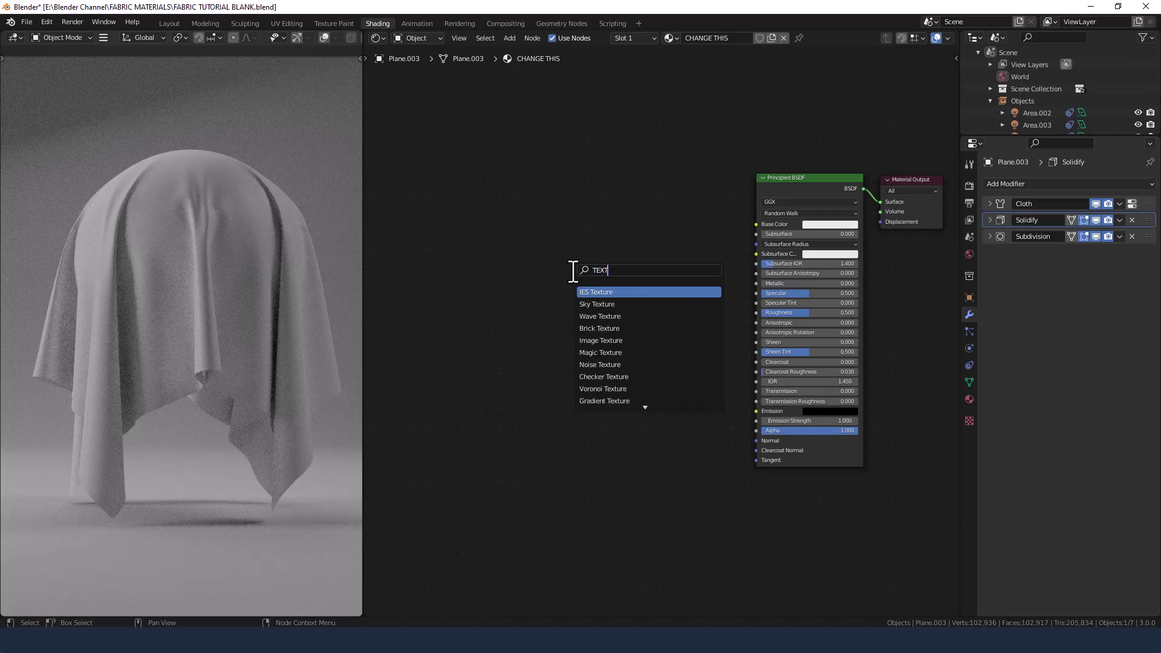
text(URE CO)
key(Return)
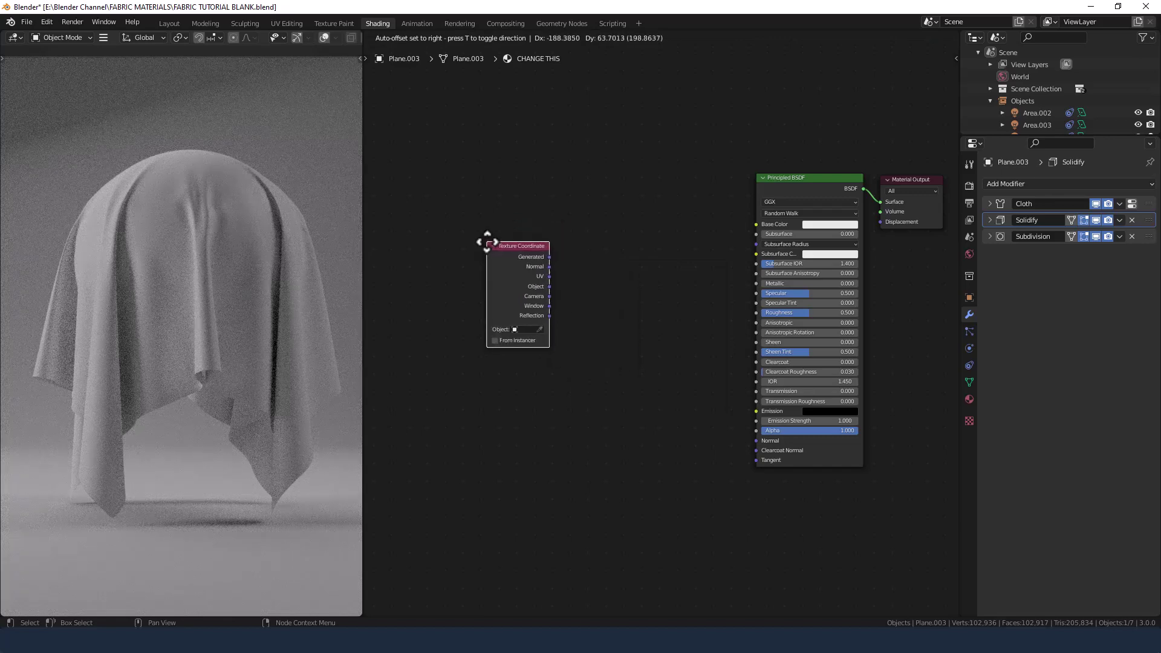
click(487, 241)
key(shift+a)
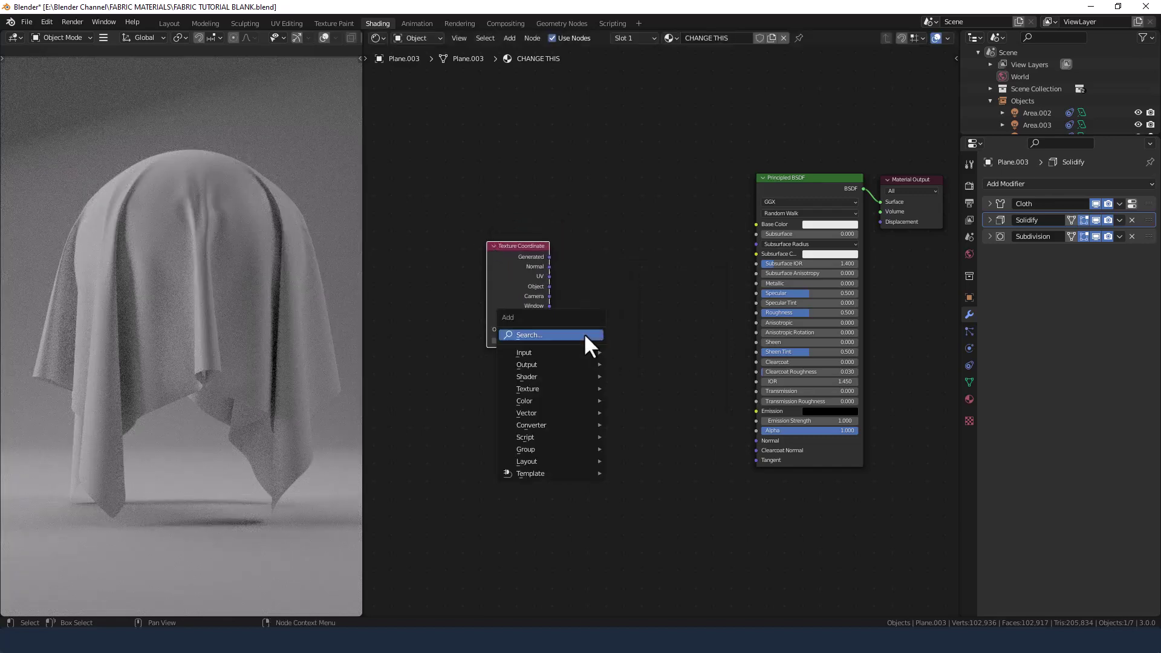
text(NOIS)
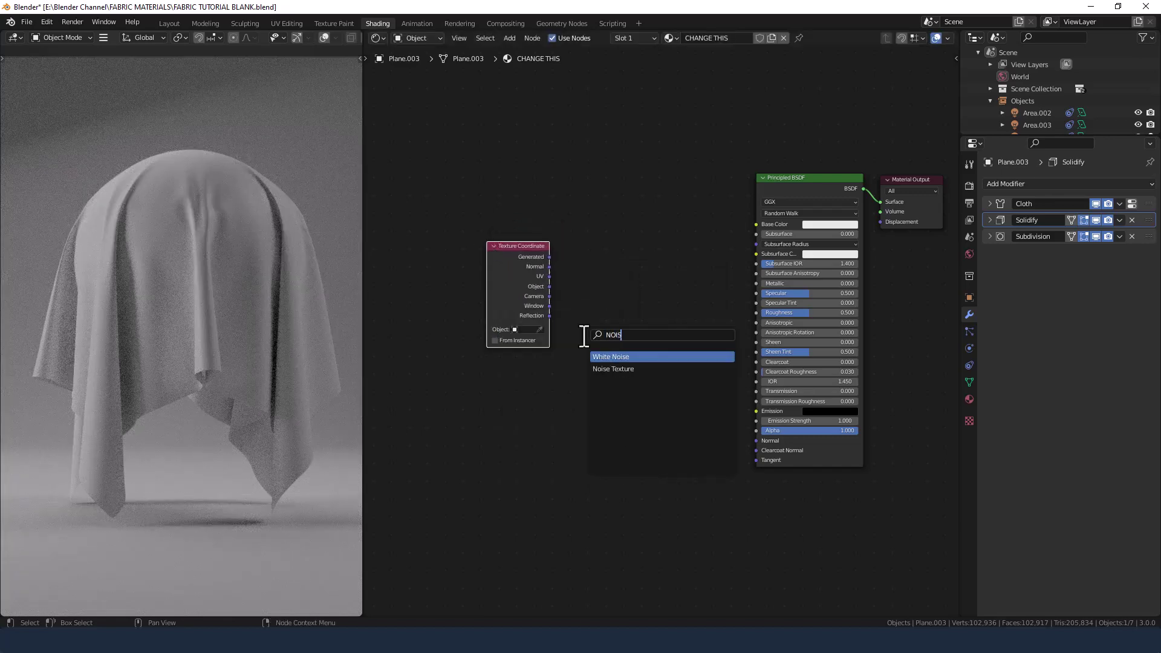
key(Down)
key(Return)
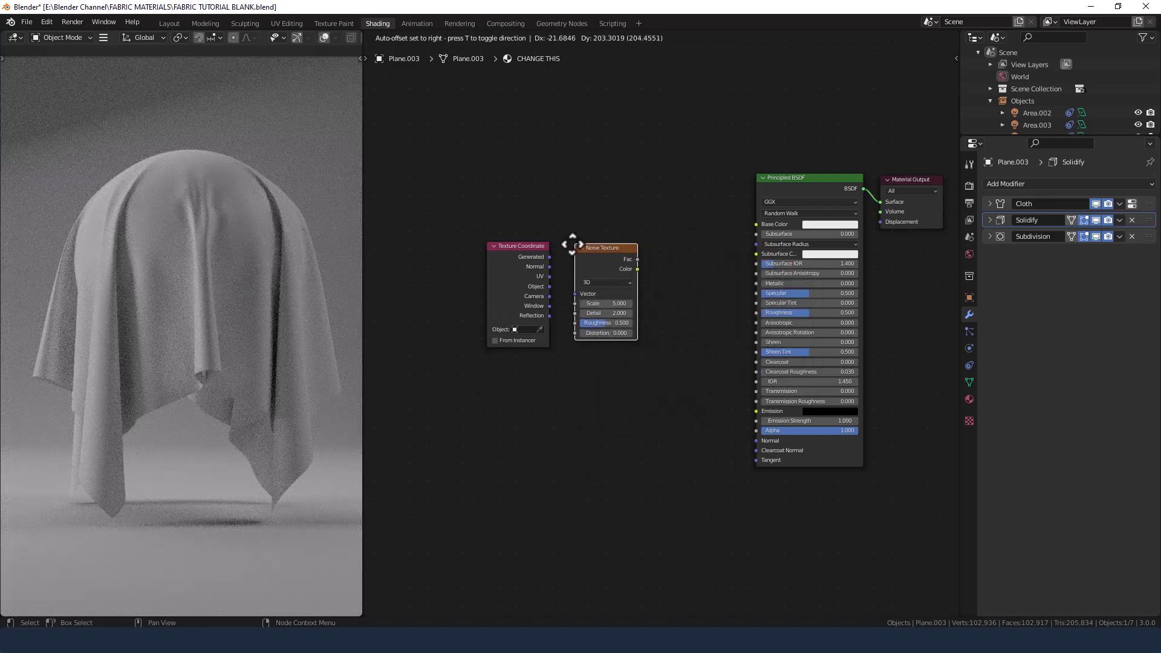
click(572, 244)
Step: Add a ColorRamp right of the Noise Texture and select all three new nodes
key(shift+a)
click(584, 212)
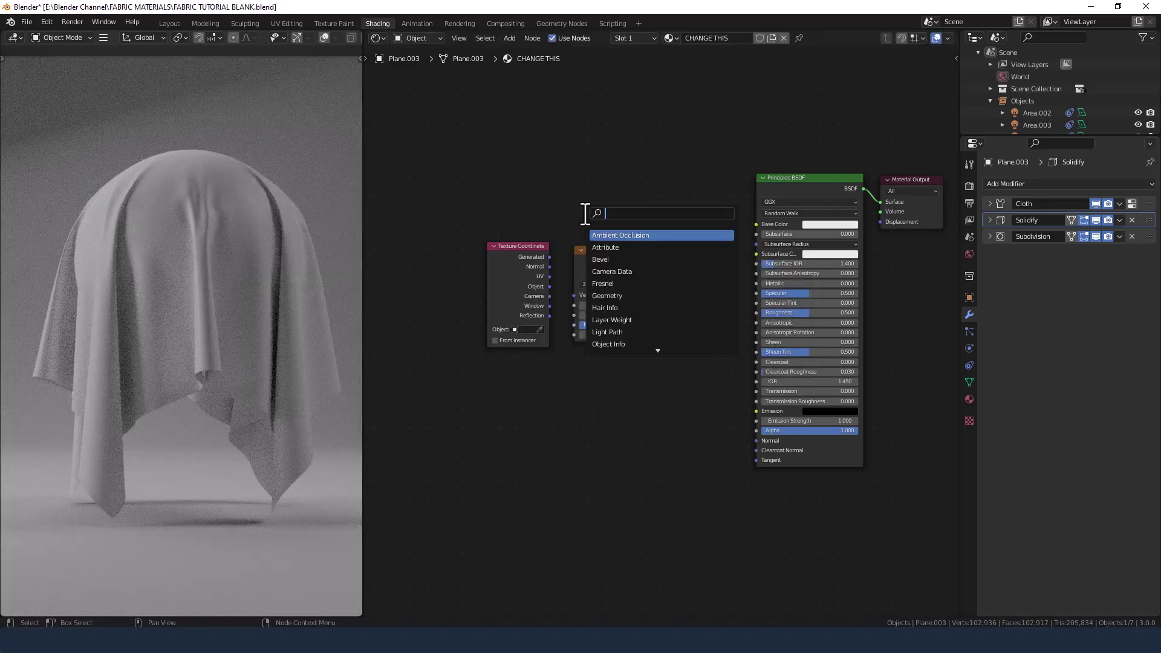
text(color)
key(Return)
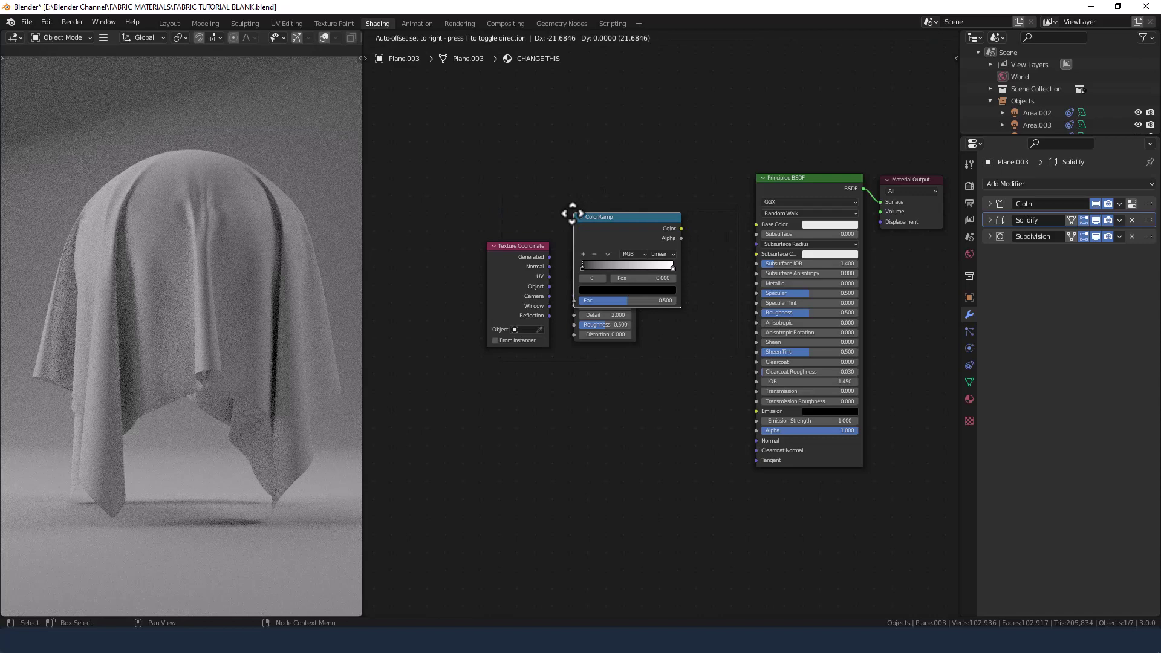
click(651, 247)
drag(468, 219, 635, 306)
Step: Shift the new nodes left and wire ColorRamp Color into the Principled BSDF Metallic input
drag(684, 259, 620, 255)
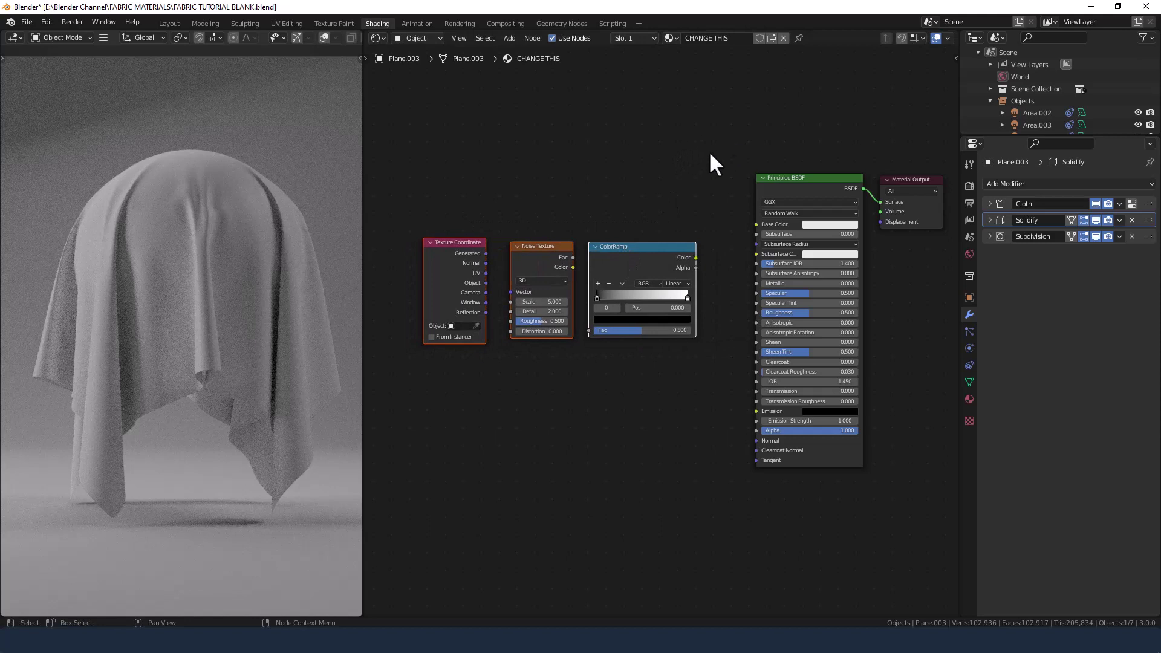
click(681, 177)
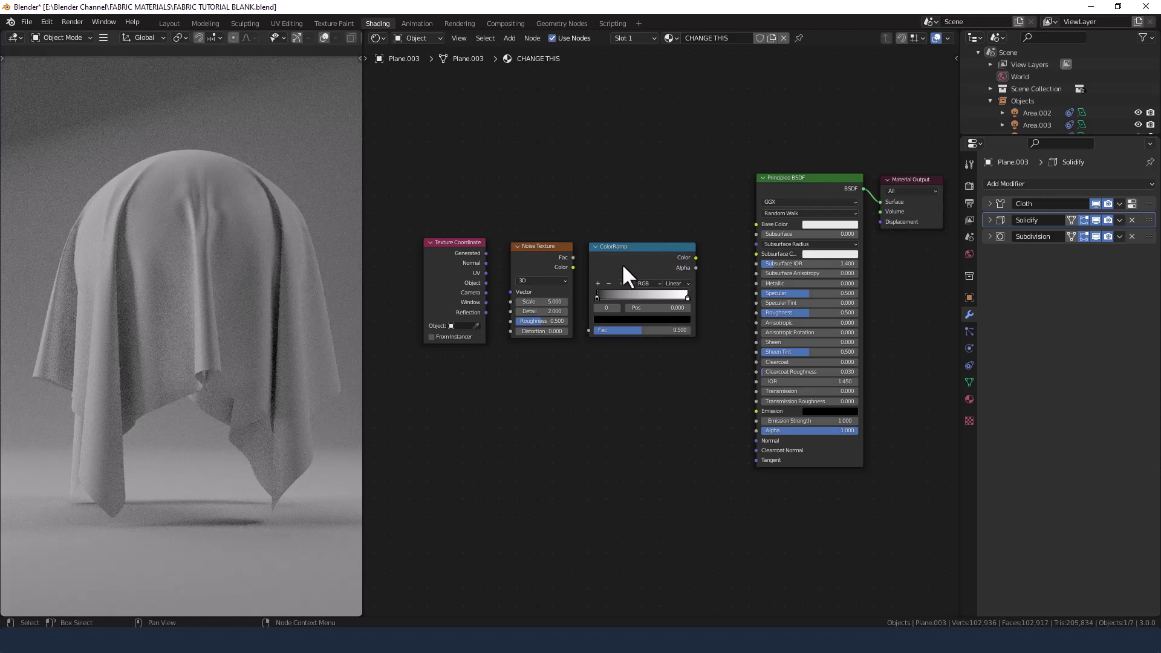
click(694, 255)
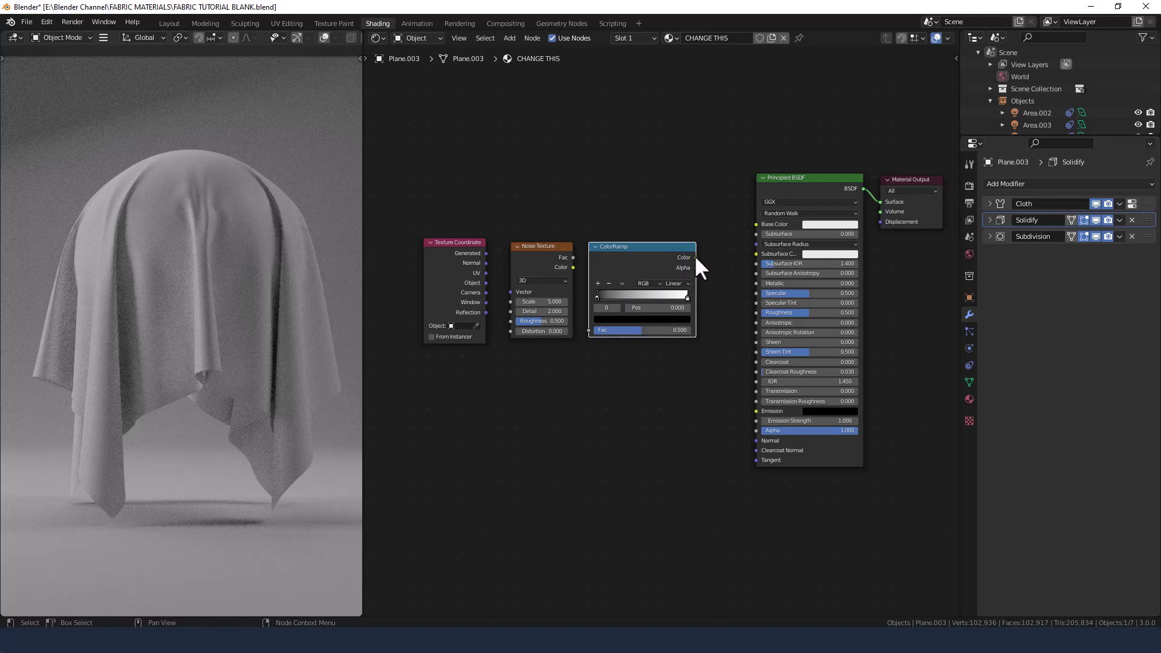
drag(696, 258, 847, 291)
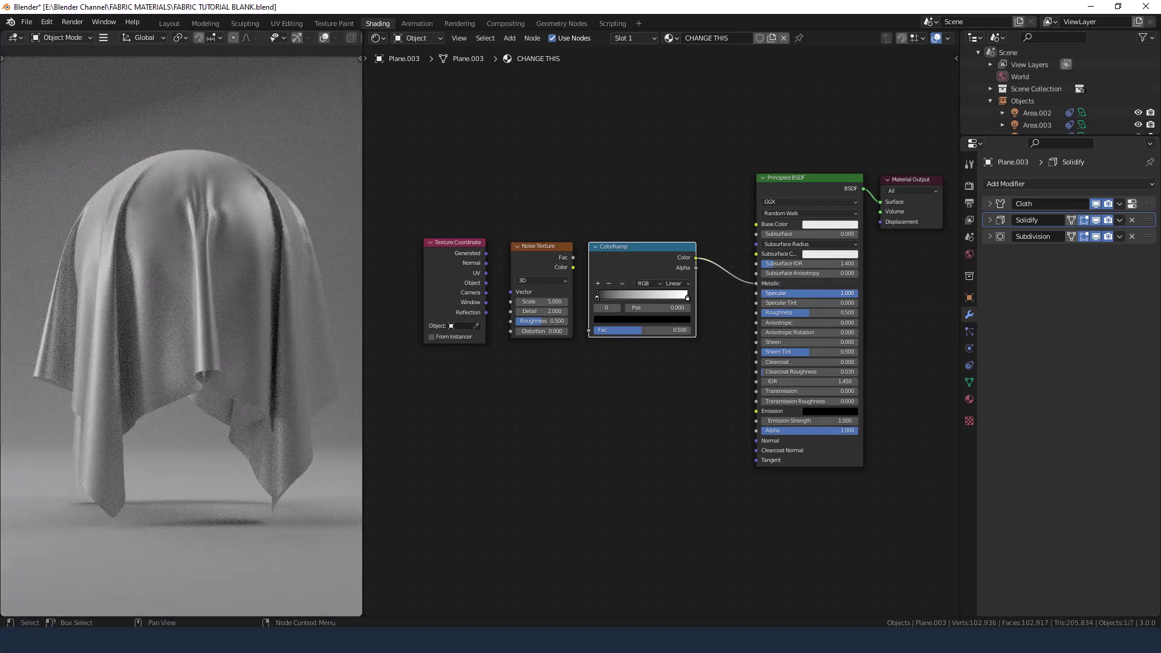
Step: Set the Principled BSDF Specular Tint to 0.5
click(818, 302)
key(BackSpace)
text(.5)
key(Return)
Step: Link Noise Fac to ColorRamp Fac and Texture Coordinate Object to Noise Vector
drag(572, 258, 589, 328)
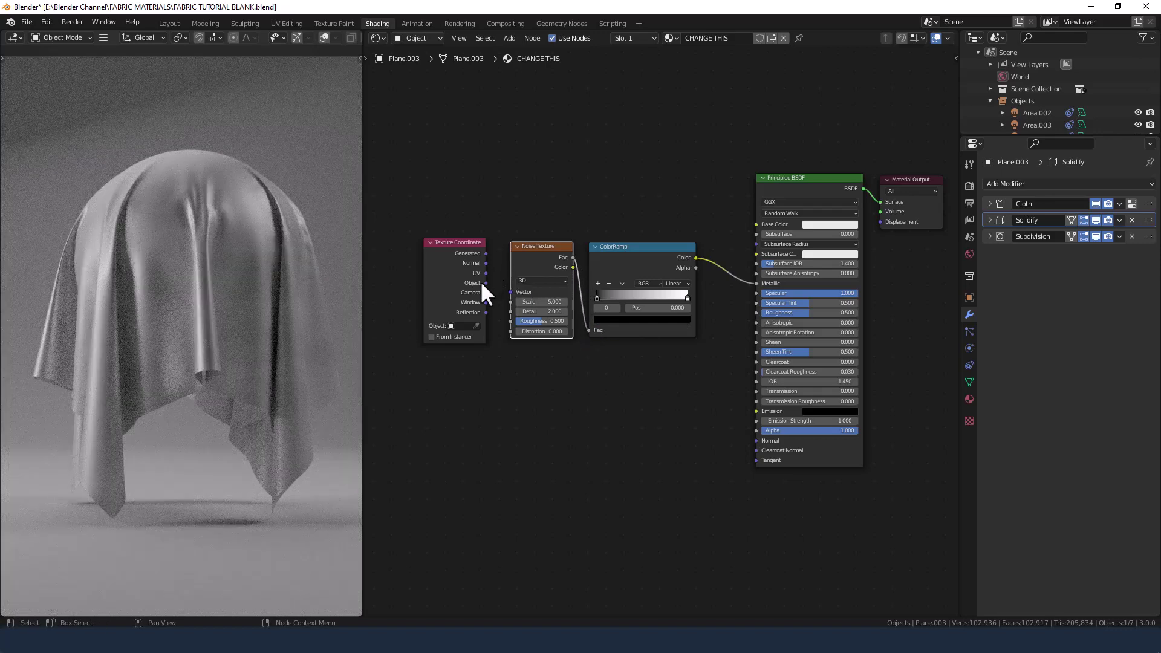
click(486, 287)
drag(486, 282, 536, 267)
click(539, 268)
Step: Set the Noise Texture to Scale 1, Detail 15 and Roughness 0.65
click(547, 301)
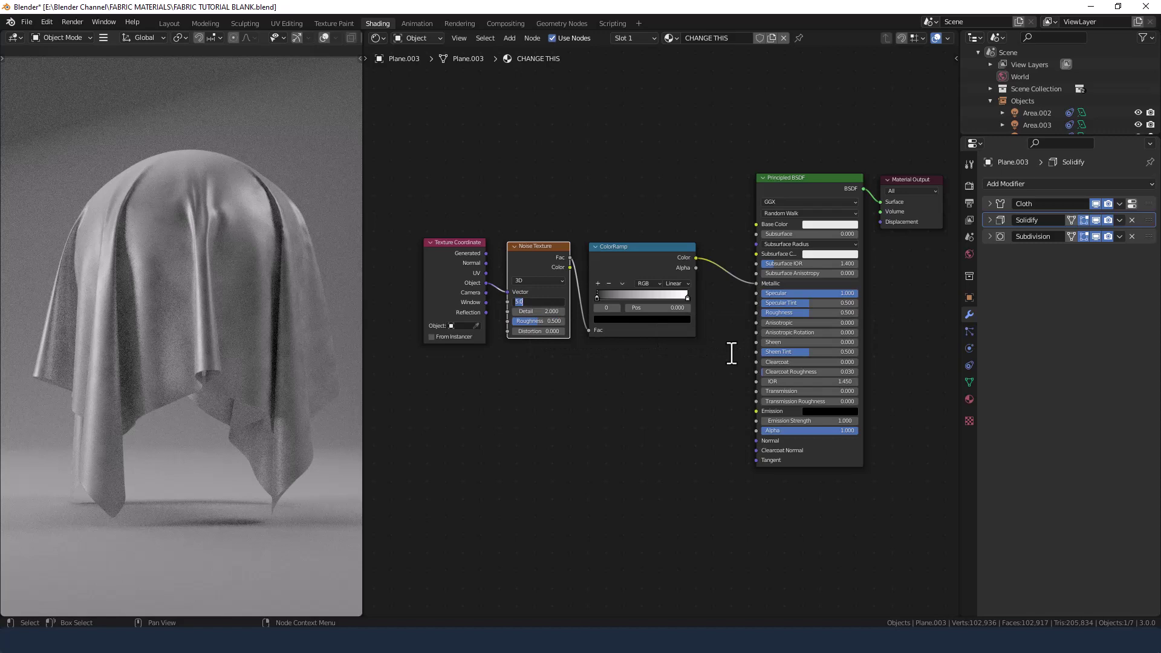
text(1)
key(Tab)
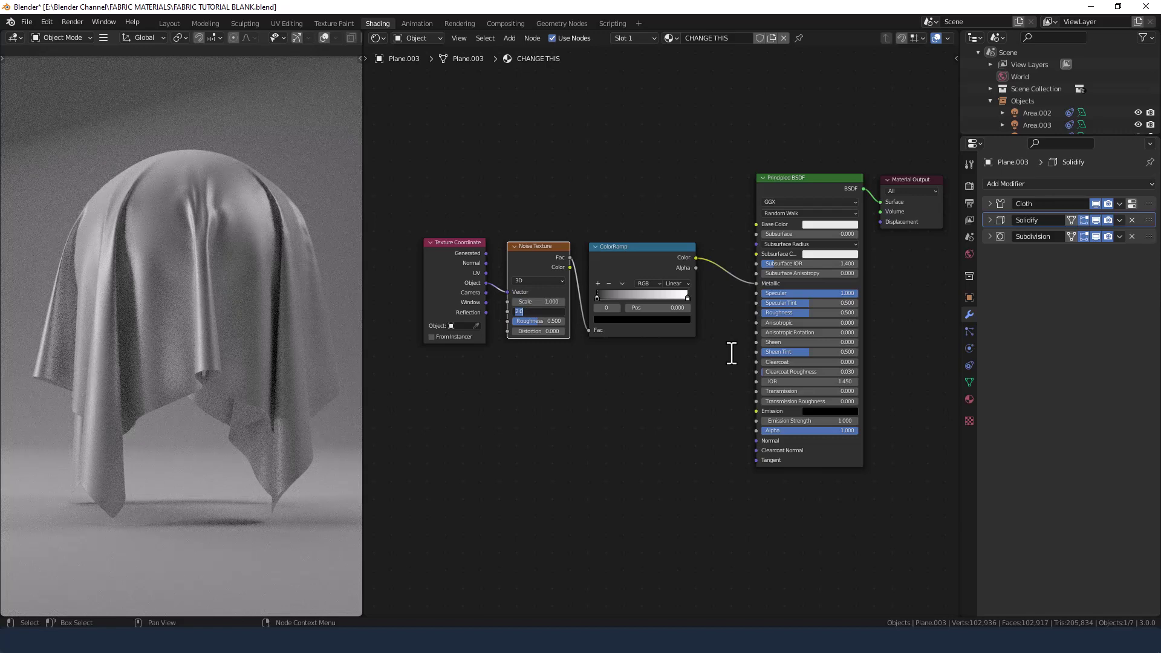
text(15)
key(Tab)
text(.65)
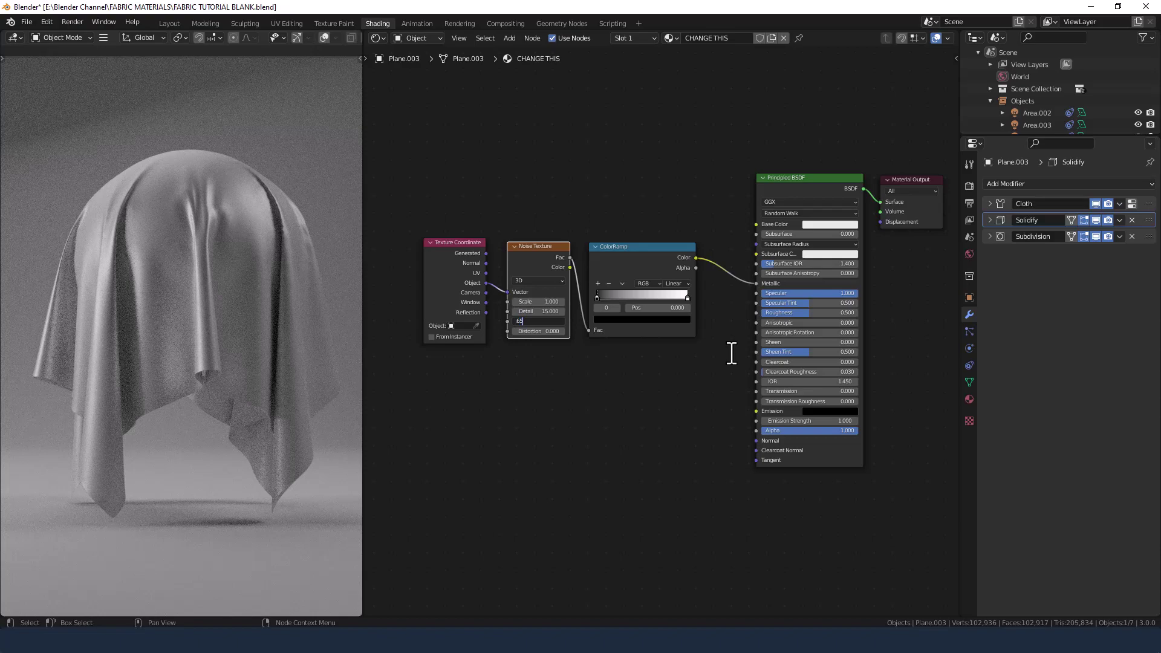
key(Return)
Step: Switch ColorRamp interpolation to B-Spline and drag its black stop to Pos 0.300
click(675, 284)
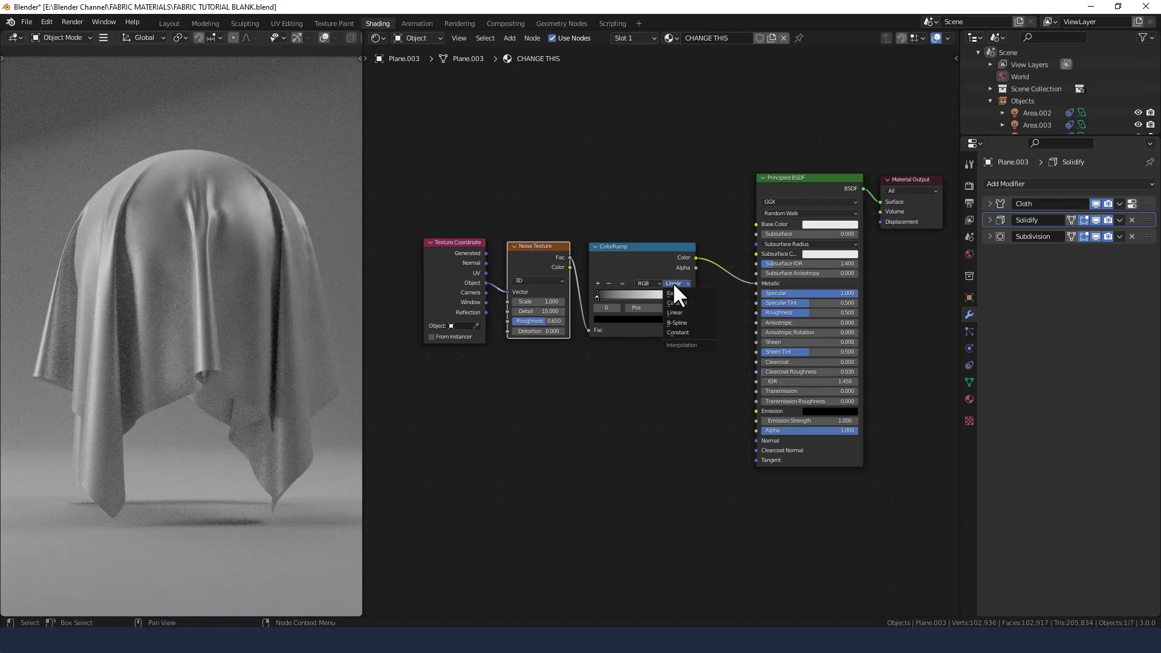
click(686, 324)
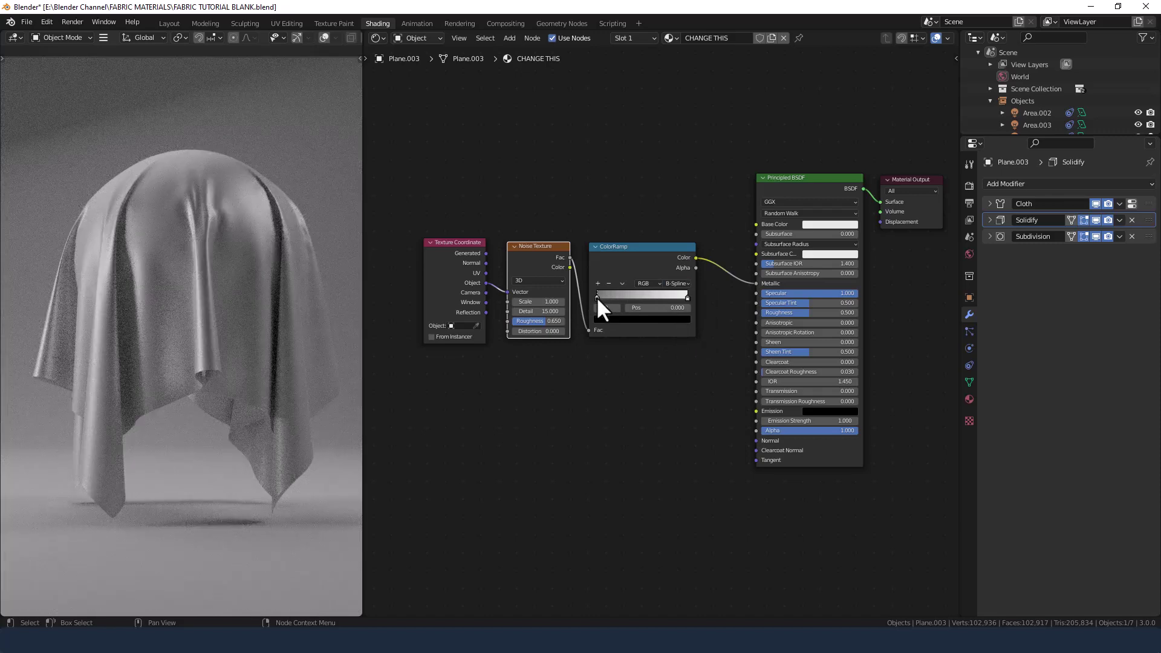
drag(597, 298, 625, 299)
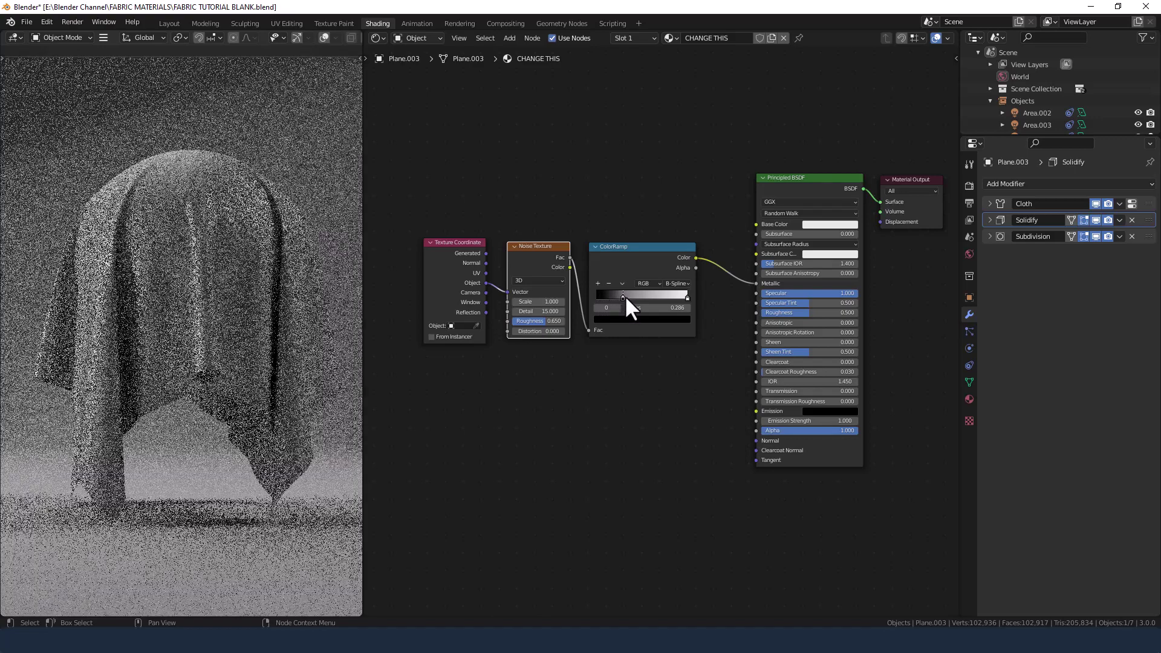
drag(625, 295, 626, 295)
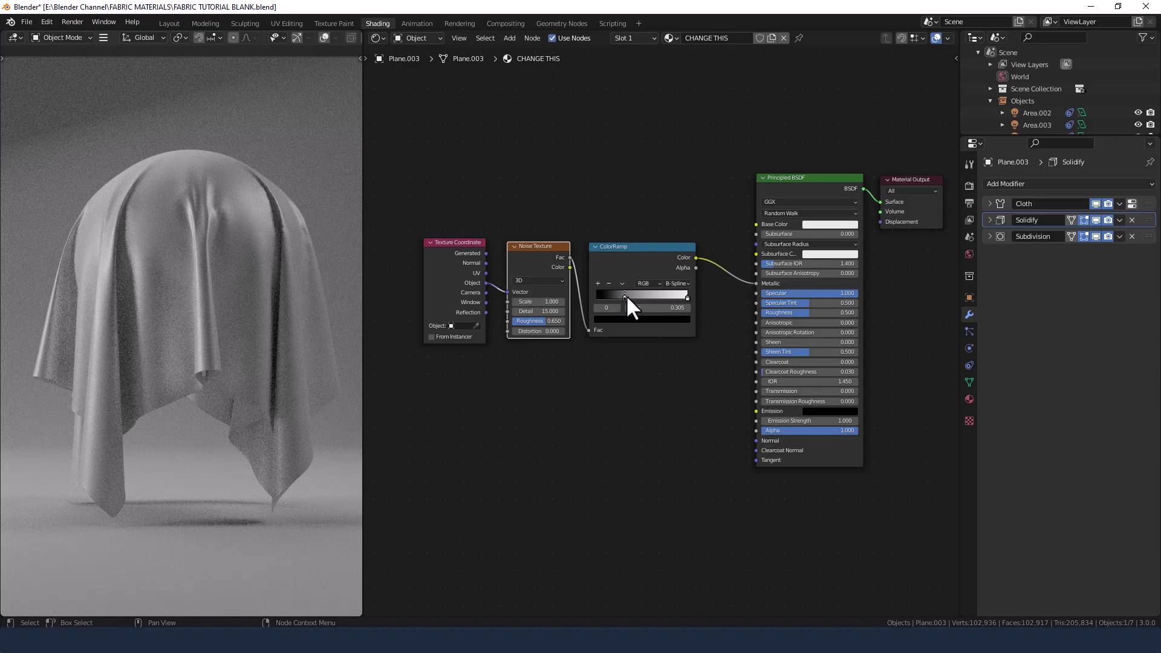
drag(625, 295, 625, 296)
ctrl+shift+click(534, 253)
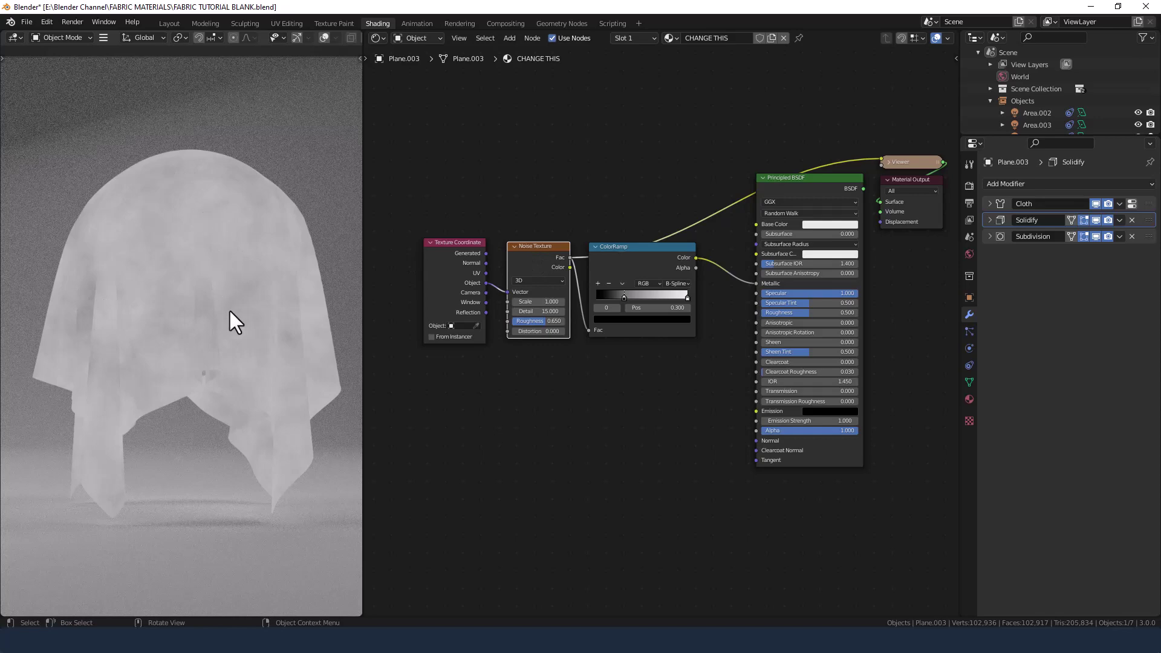
ctrl+shift+click(622, 245)
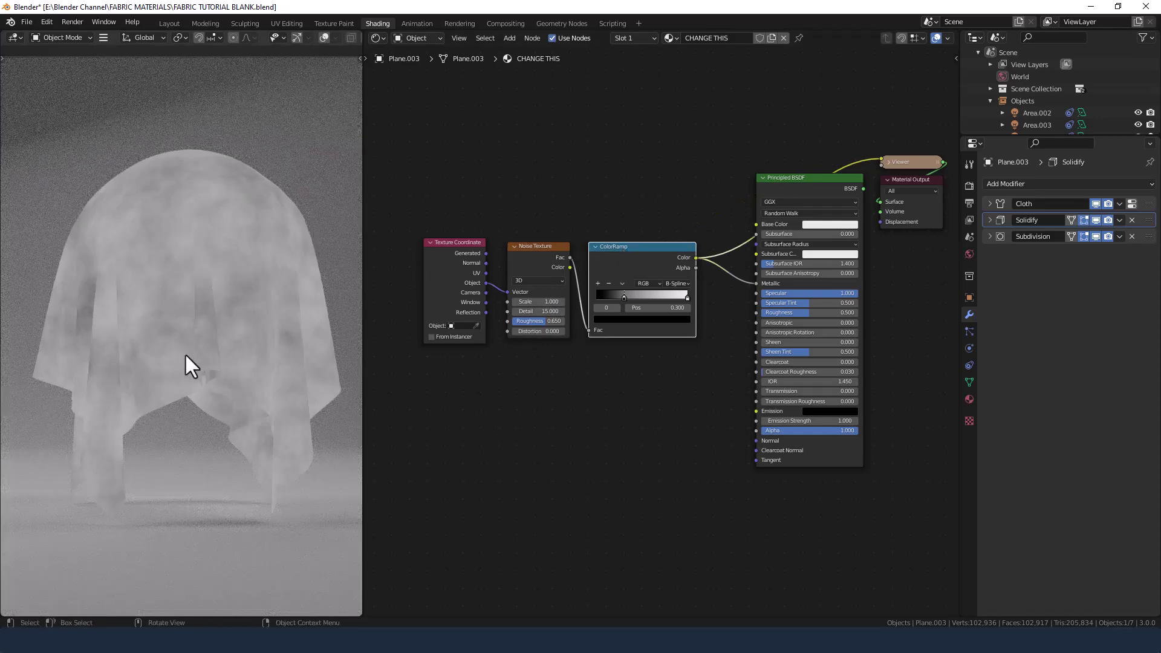
ctrl+shift+click(783, 180)
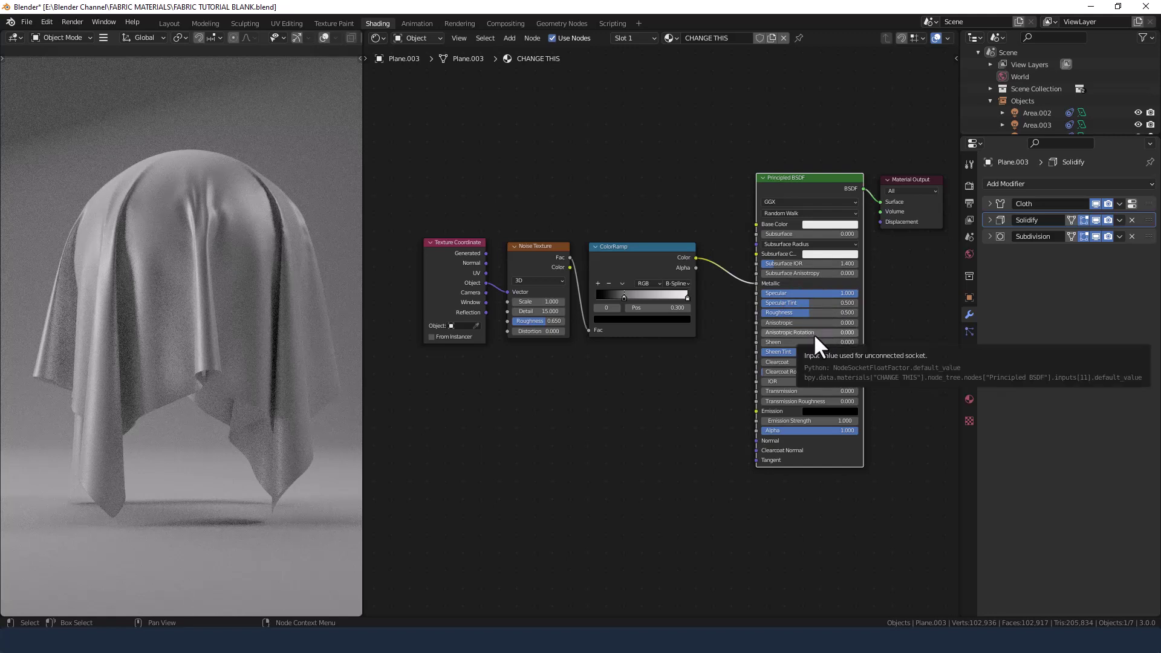
Step: Set Base Color to a saturated purple and move the Principled BSDF and Material Output lower left
click(821, 224)
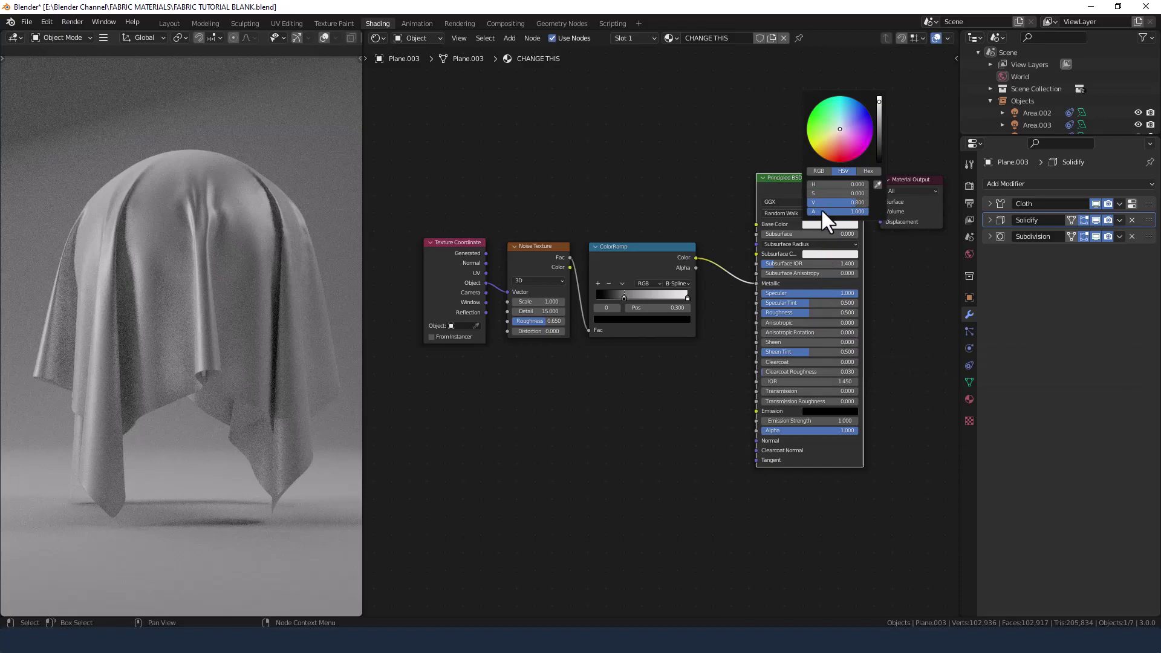
mouse_move(821, 194)
mouse_down()
mouse_move(859, 194)
mouse_move(820, 182)
mouse_move(859, 182)
mouse_up()
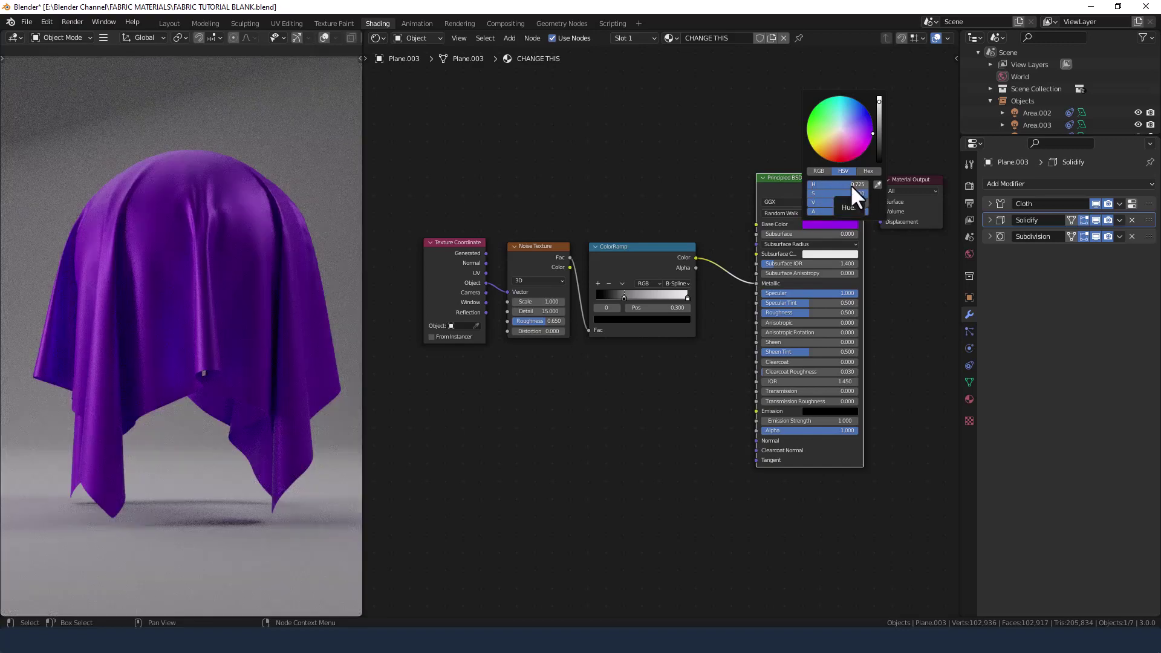
drag(845, 195, 843, 195)
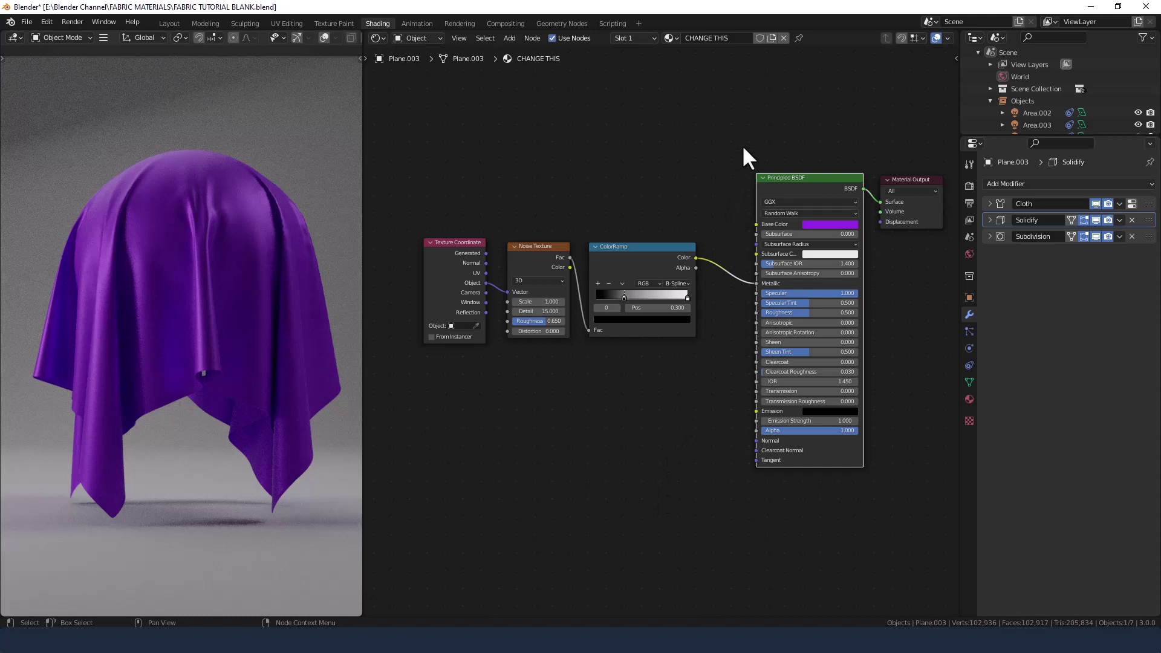
drag(744, 148, 902, 298)
drag(900, 179, 869, 251)
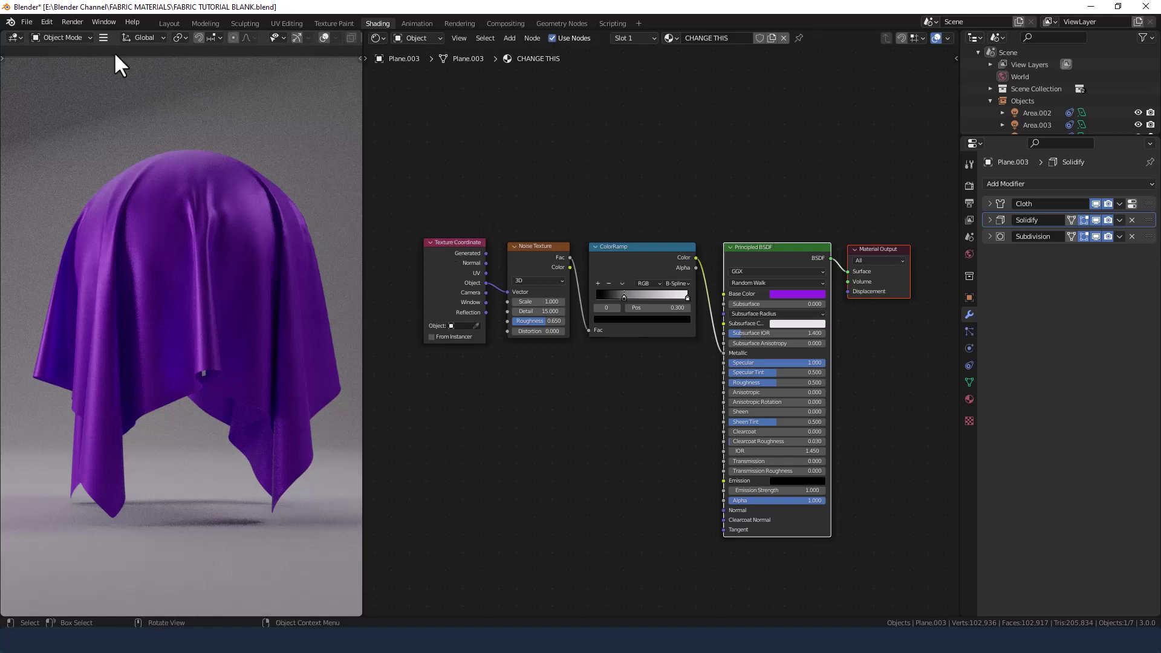
Step: In Render Properties, set Cycles Max Samples to 512
click(967, 186)
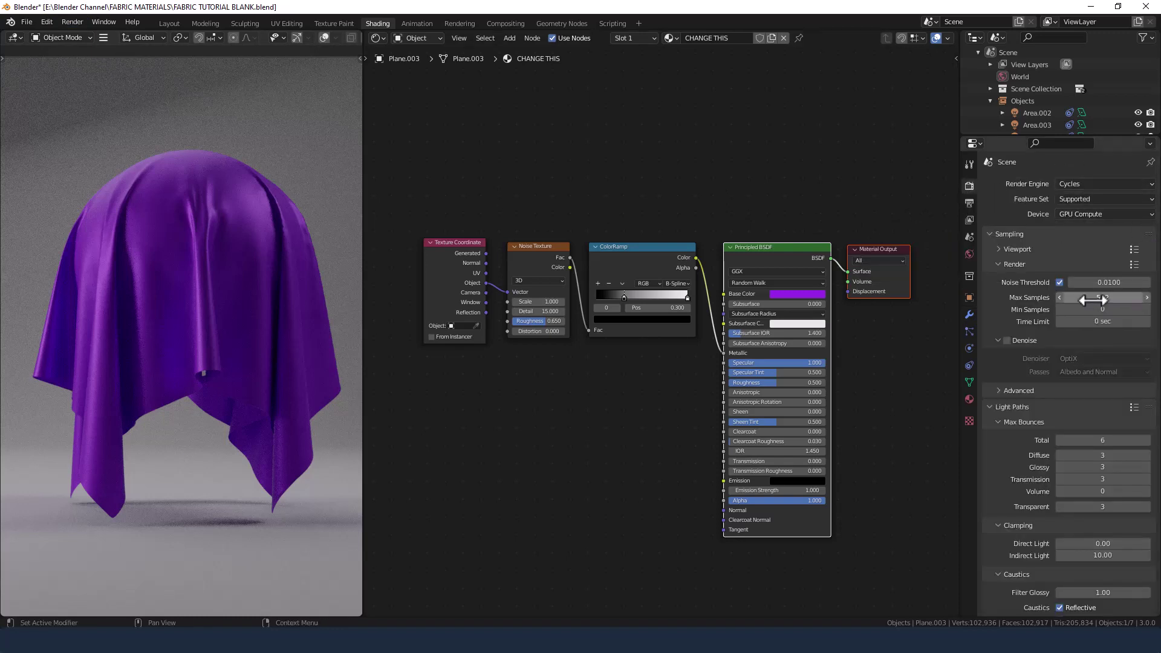
click(71, 22)
click(75, 32)
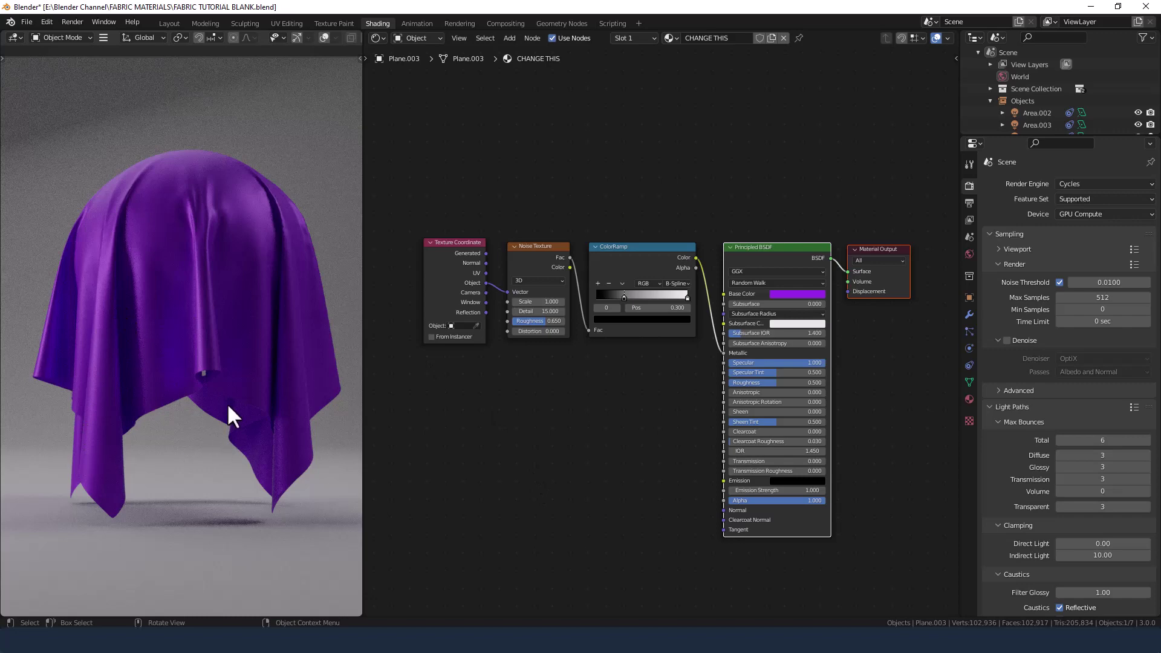
Step: Set the Principled BSDF Transmission to 0.5 and Transmission Roughness to 0.1
double_click(756, 459)
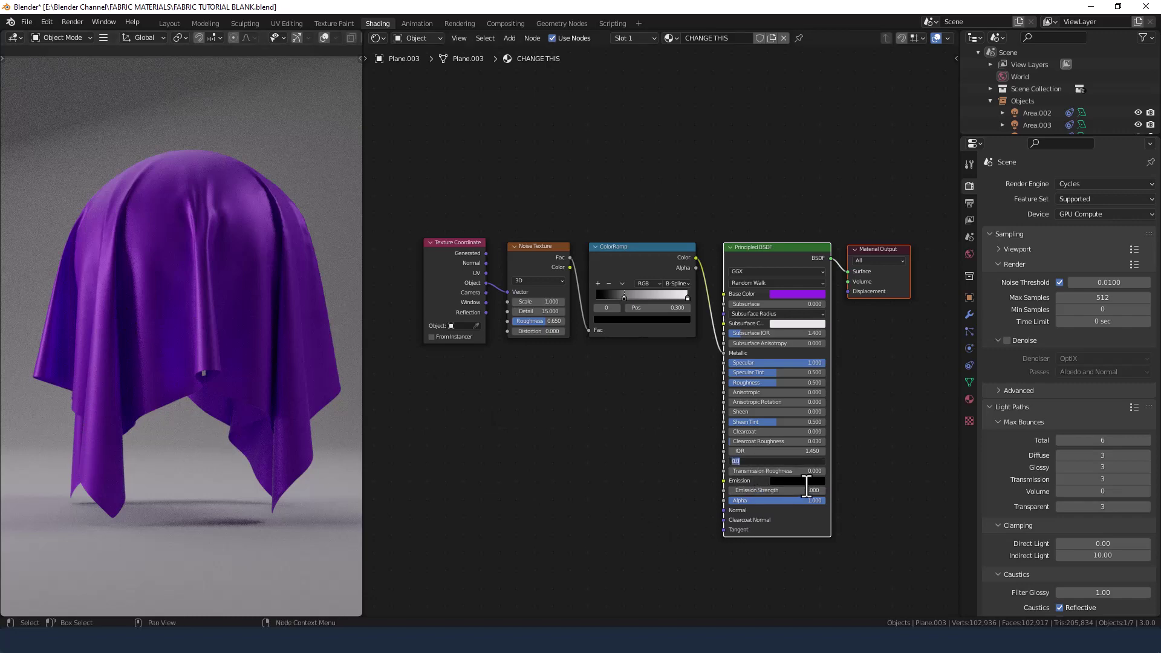
text(0.5)
key(Return)
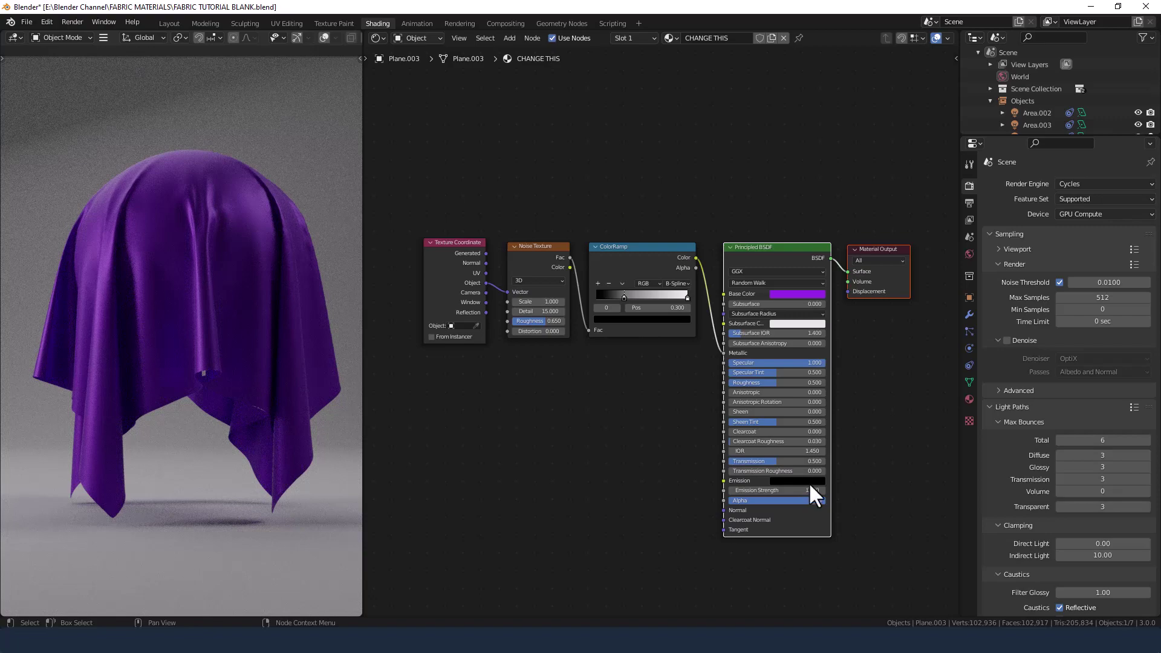
double_click(804, 470)
key(BackSpace)
text(.1)
key(Return)
Step: Zoom the node editor to enlarge the node graph view
ctrl+middle_drag(642, 469, 619, 456)
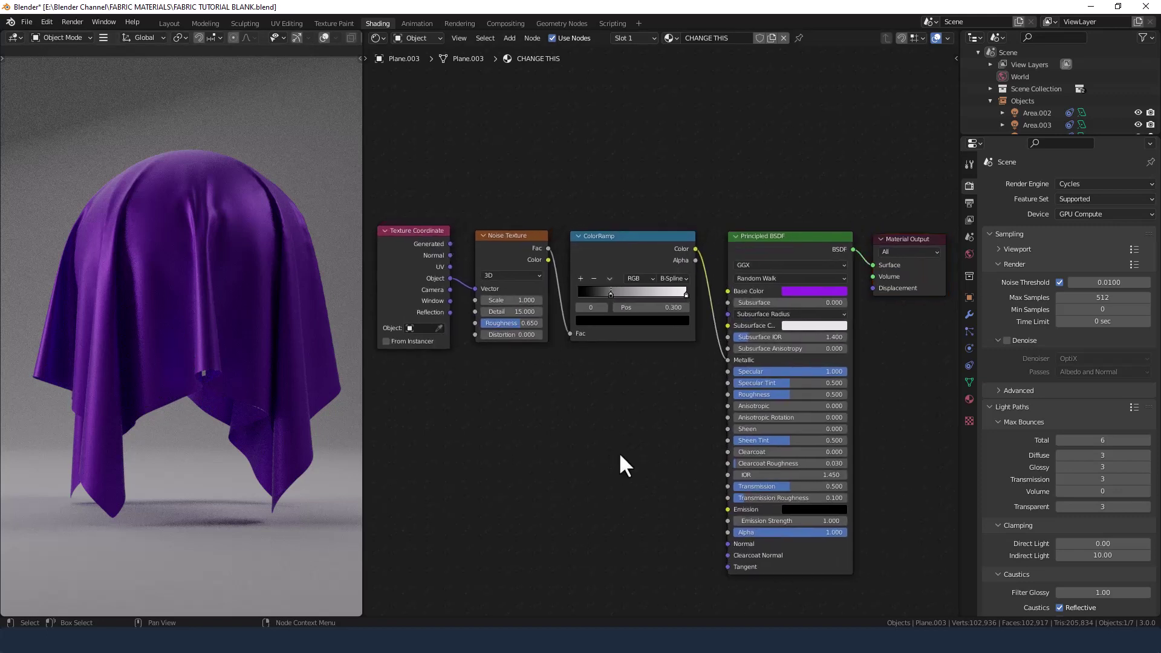